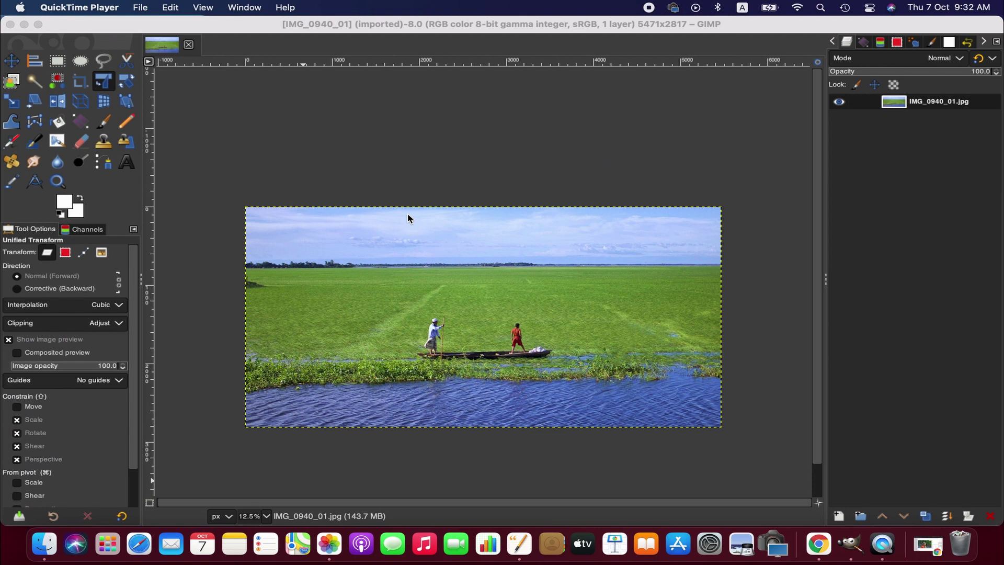
pyautogui.click(819, 160)
pyautogui.click(827, 230)
pyautogui.click(817, 224)
pyautogui.moveTo(817, 224); pyautogui.dragTo(818, 258)
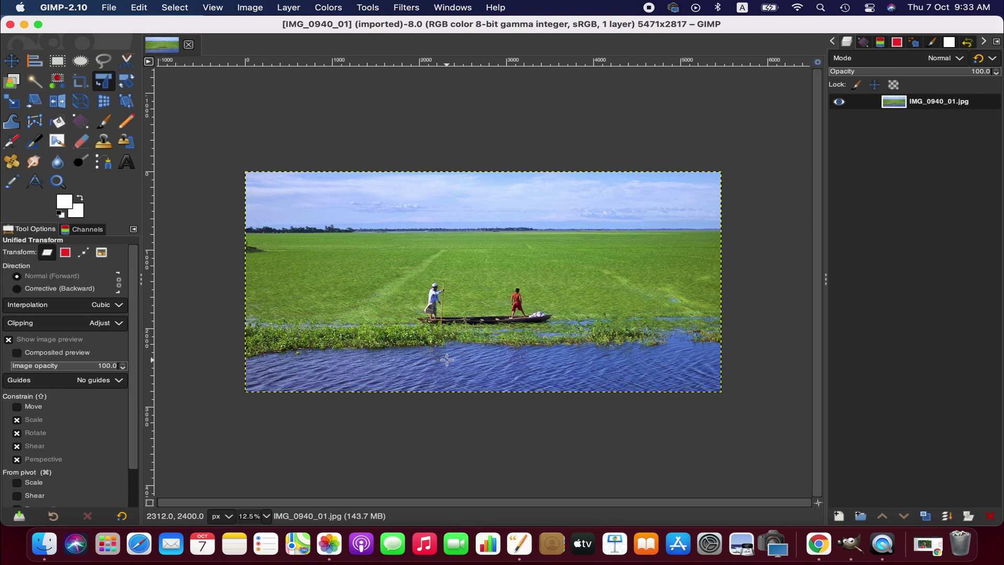
# - Create a new blank image 1920 px wide and 1280 px high
pyautogui.click(108, 10)
pyautogui.click(114, 25)
pyautogui.doubleClick(442, 84)
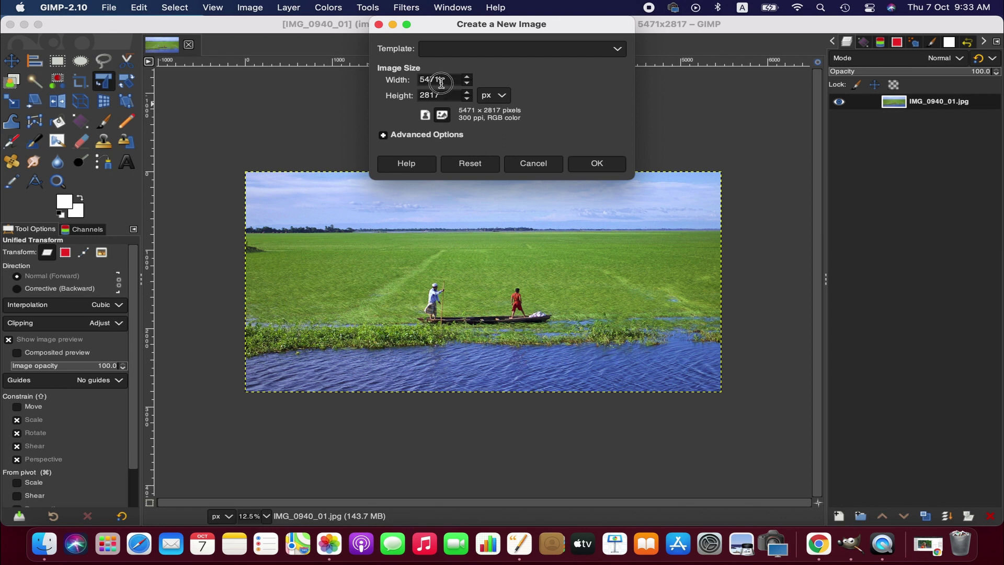
pyautogui.write('1920')
pyautogui.doubleClick(440, 96)
pyautogui.write('12')
pyautogui.press('Return')
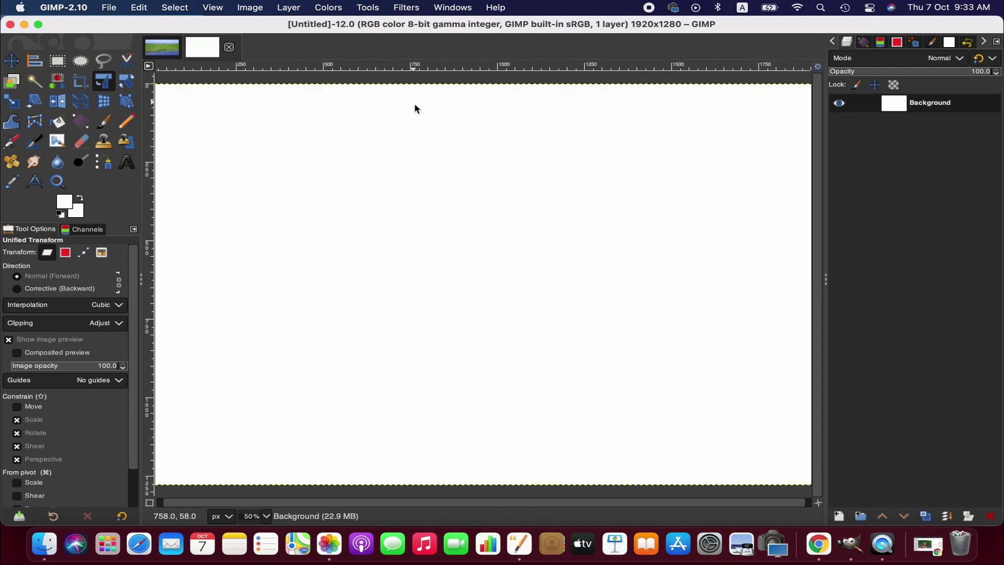
pyautogui.click(266, 516)
pyautogui.click(255, 500)
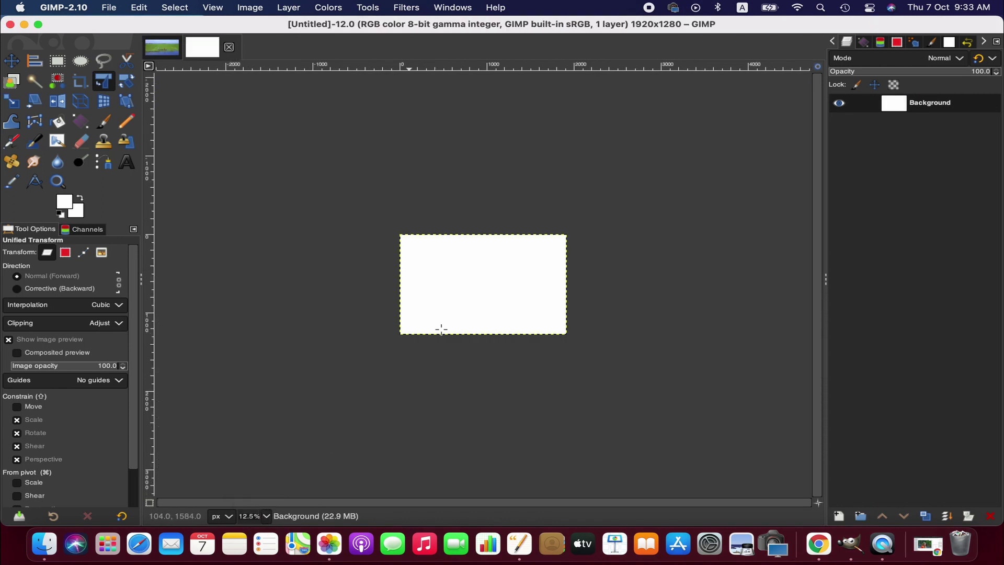
# - Copy the IMG_0940_01 photo and paste it as a new layer in the blank image
pyautogui.click(168, 49)
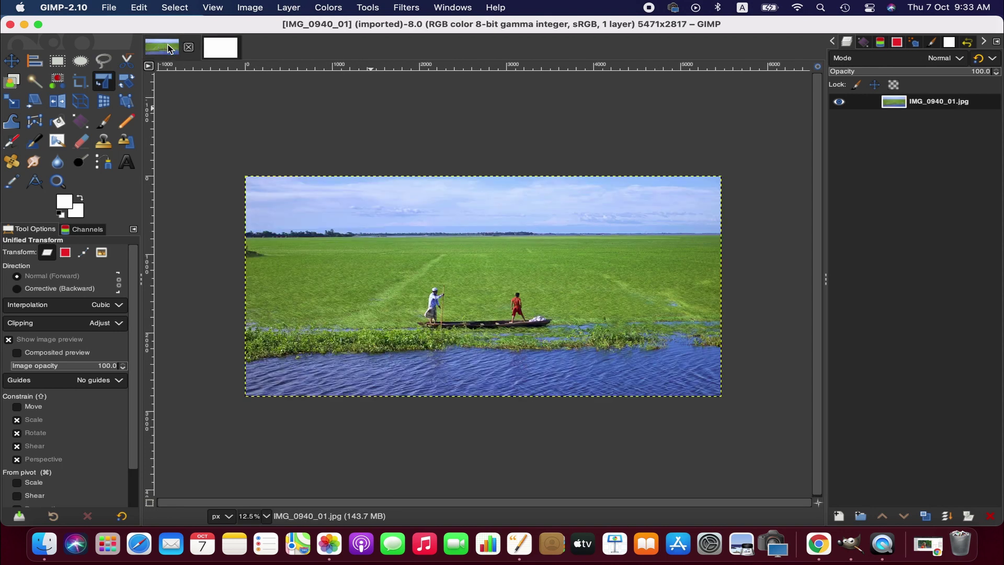
pyautogui.click(139, 7)
pyautogui.click(157, 81)
pyautogui.click(221, 47)
pyautogui.click(139, 7)
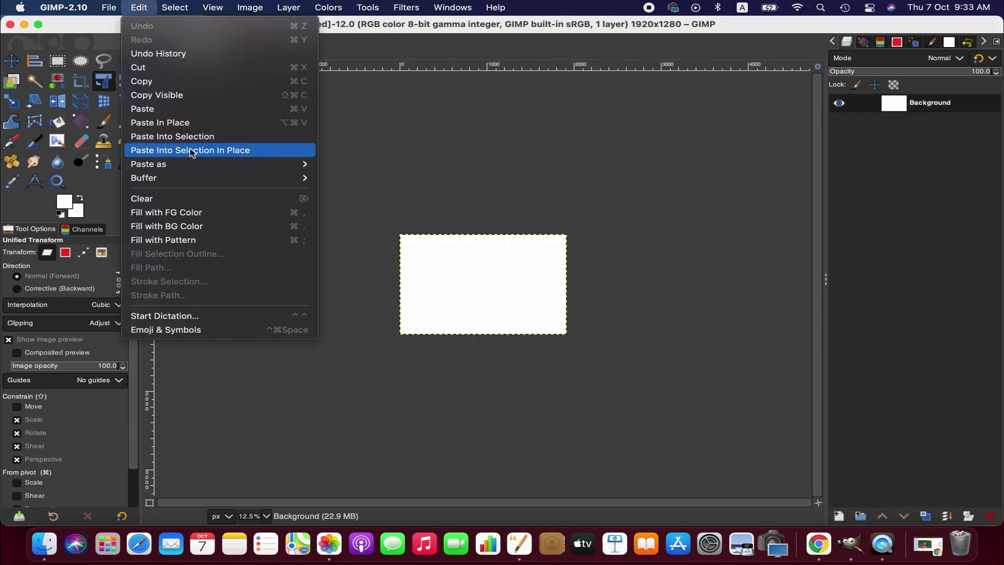
pyautogui.moveTo(235, 164)
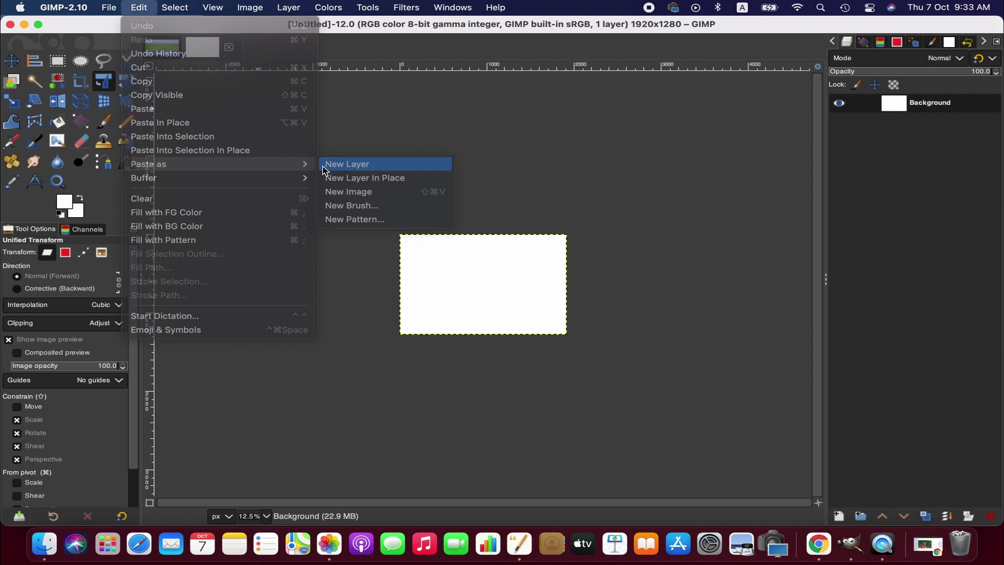
pyautogui.click(323, 165)
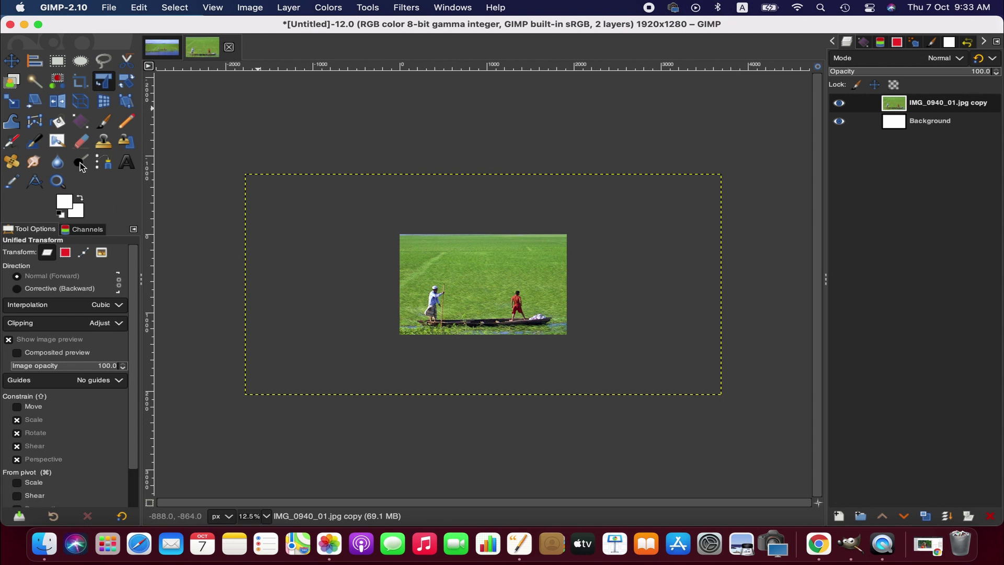
# - Scale the pasted photo layer proportionally to about 1941 × 1000 px and position it over the middle of the canvas
pyautogui.click(14, 100)
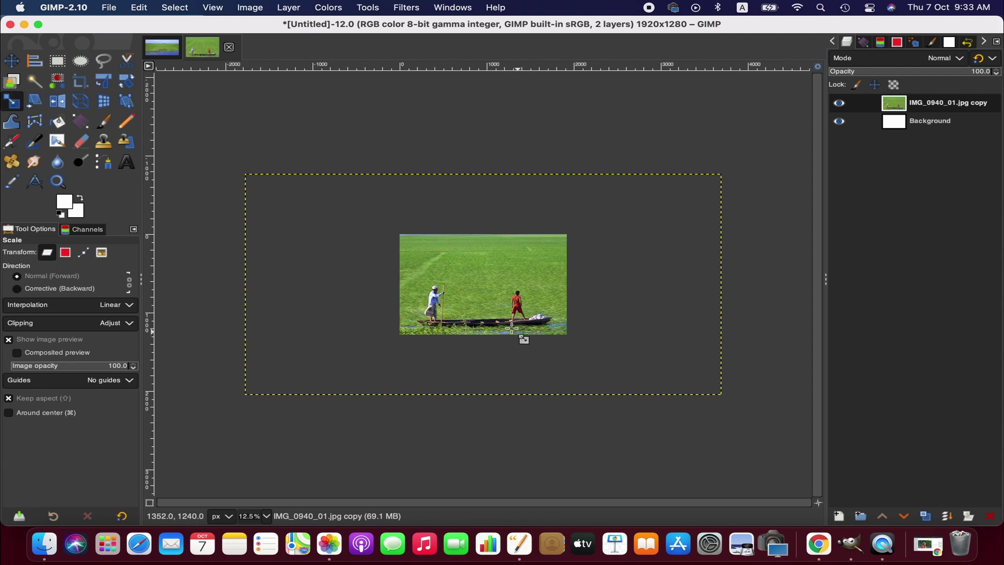
pyautogui.click(411, 299)
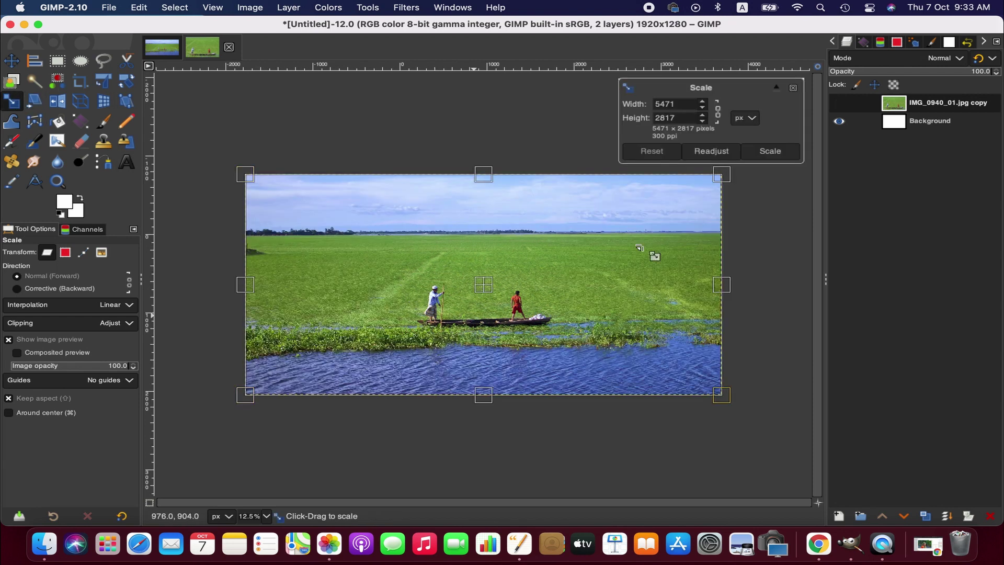
pyautogui.moveTo(722, 395); pyautogui.dragTo(429, 260)
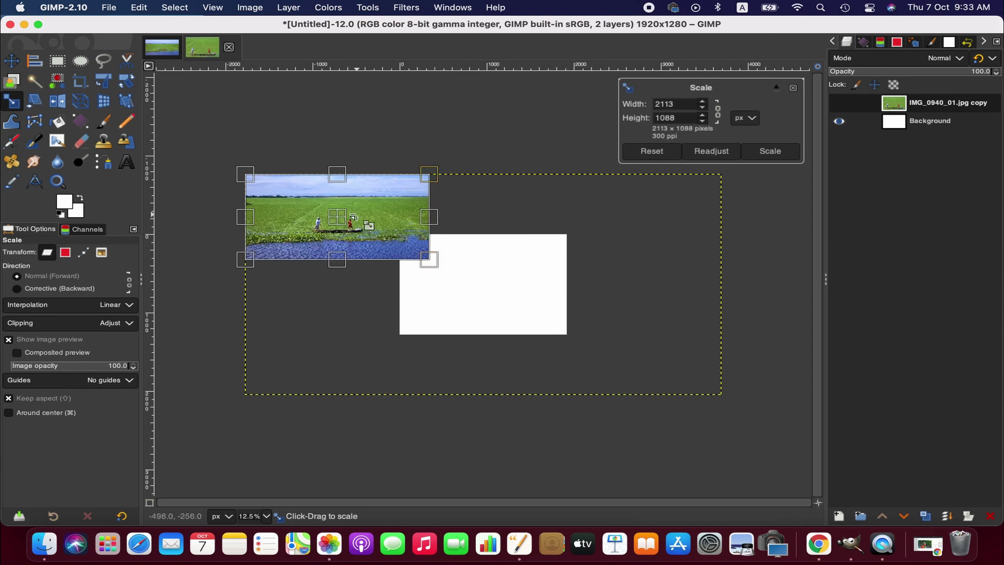
pyautogui.moveTo(353, 216); pyautogui.dragTo(499, 284)
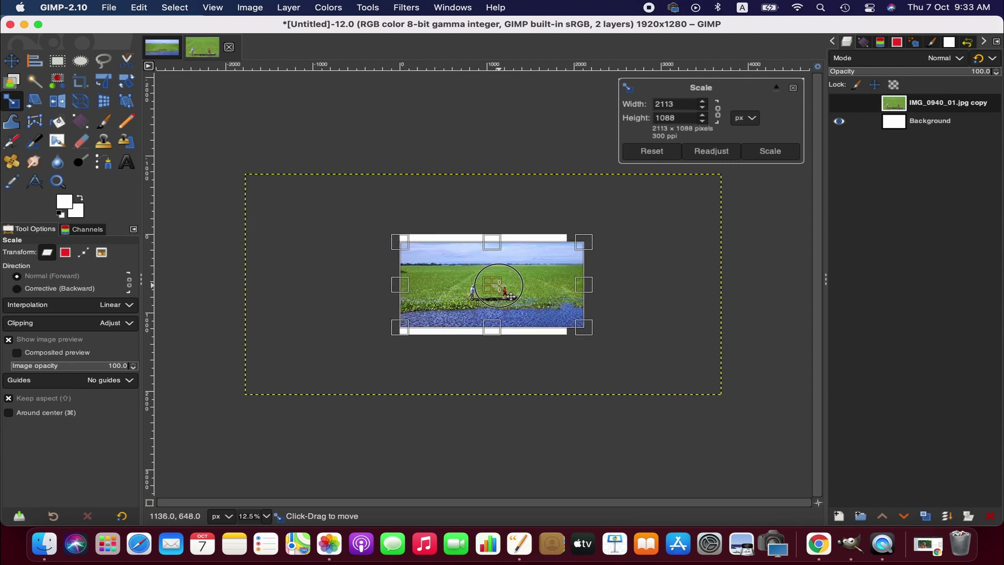
pyautogui.moveTo(586, 287); pyautogui.dragTo(574, 286)
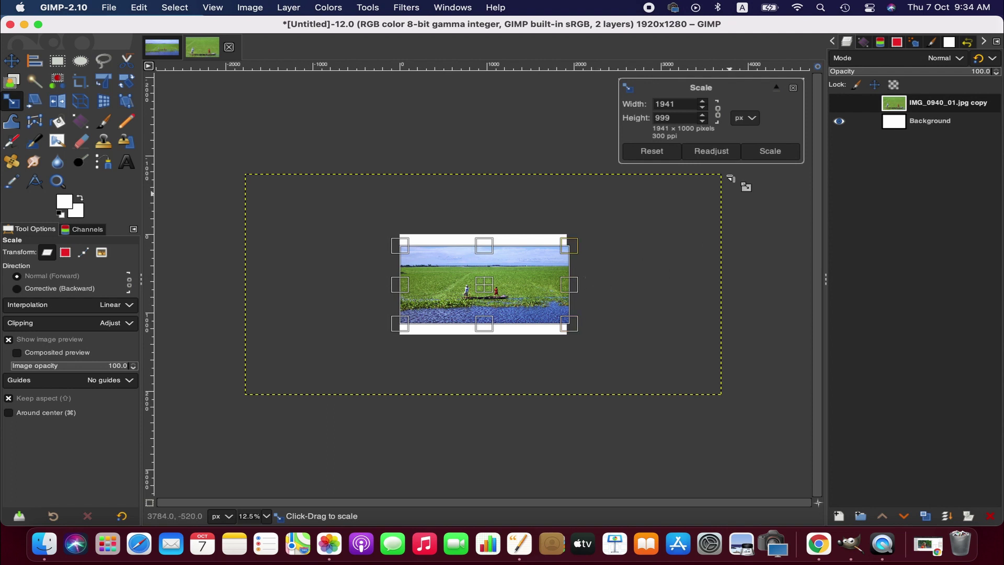
pyautogui.click(772, 151)
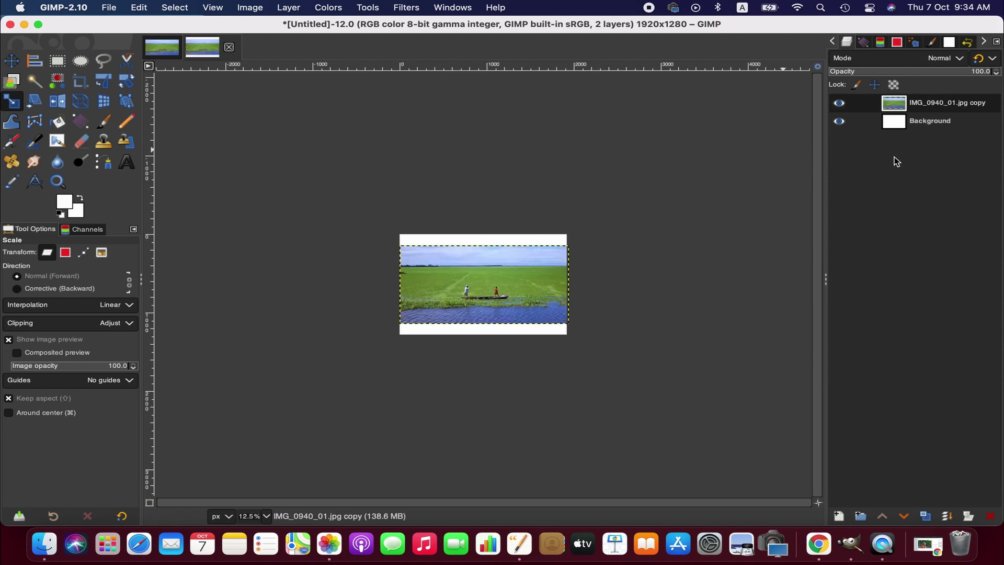
# - Align the photo layer to the horizontal and vertical centre of the image
pyautogui.click(953, 122)
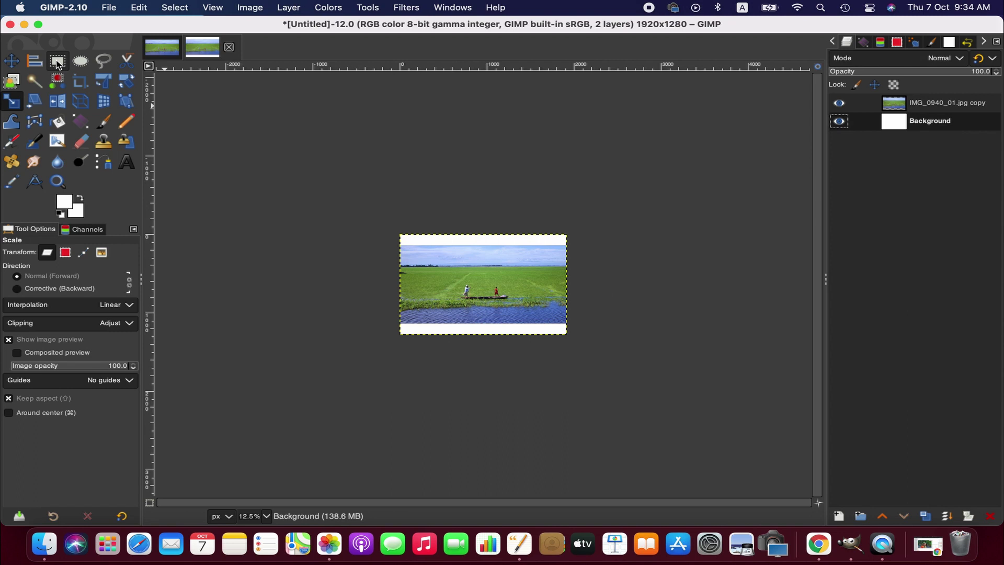
pyautogui.click(35, 61)
pyautogui.click(47, 303)
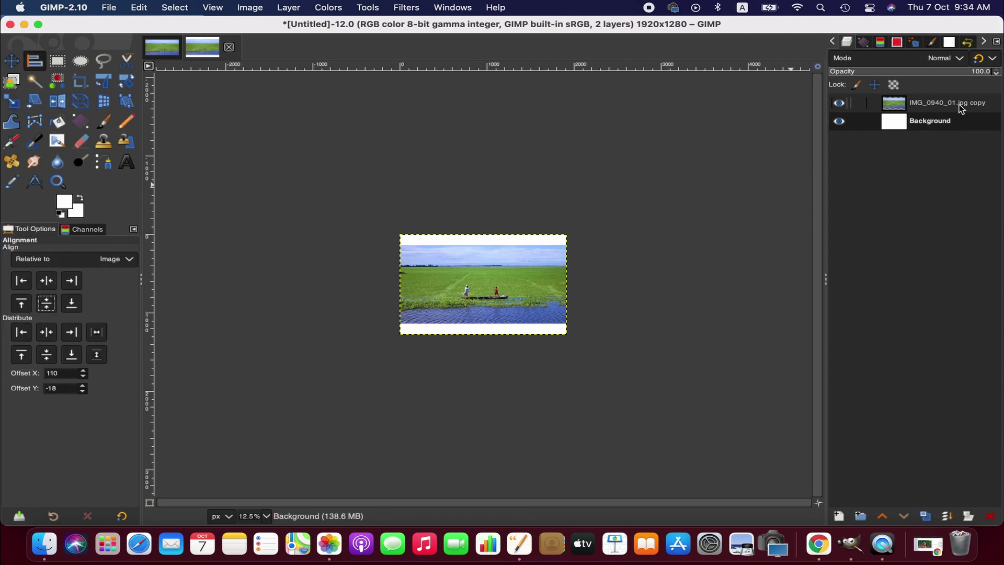
pyautogui.click(433, 295)
pyautogui.click(47, 280)
pyautogui.click(47, 303)
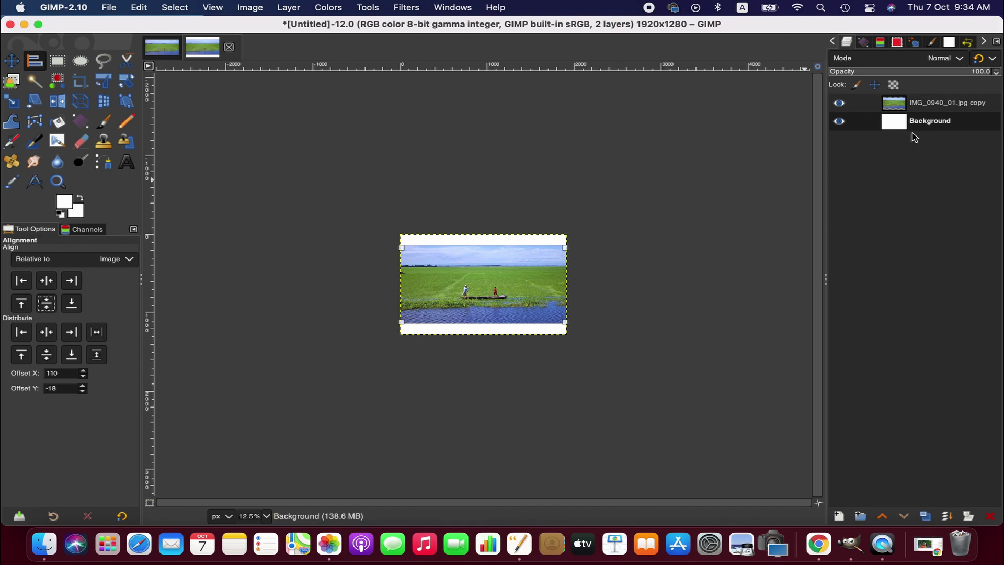
# - Merge the photo layer down onto the white Background layer
pyautogui.click(928, 105)
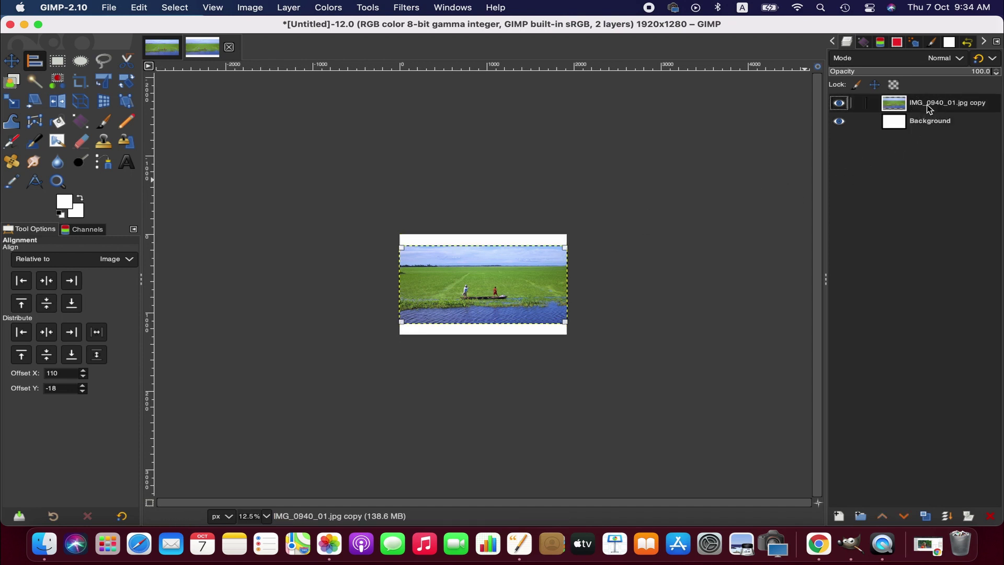
pyautogui.click(289, 7)
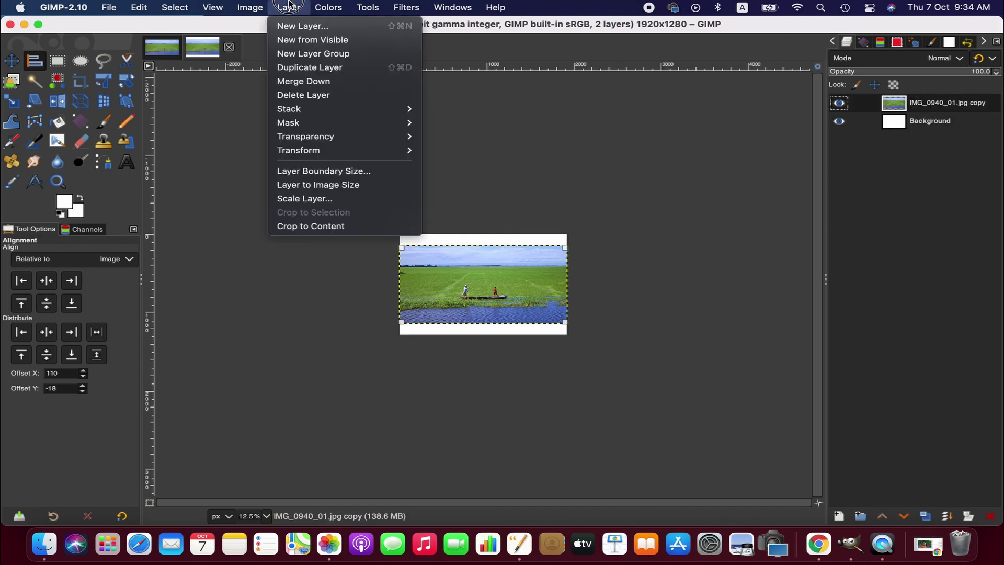
pyautogui.click(317, 84)
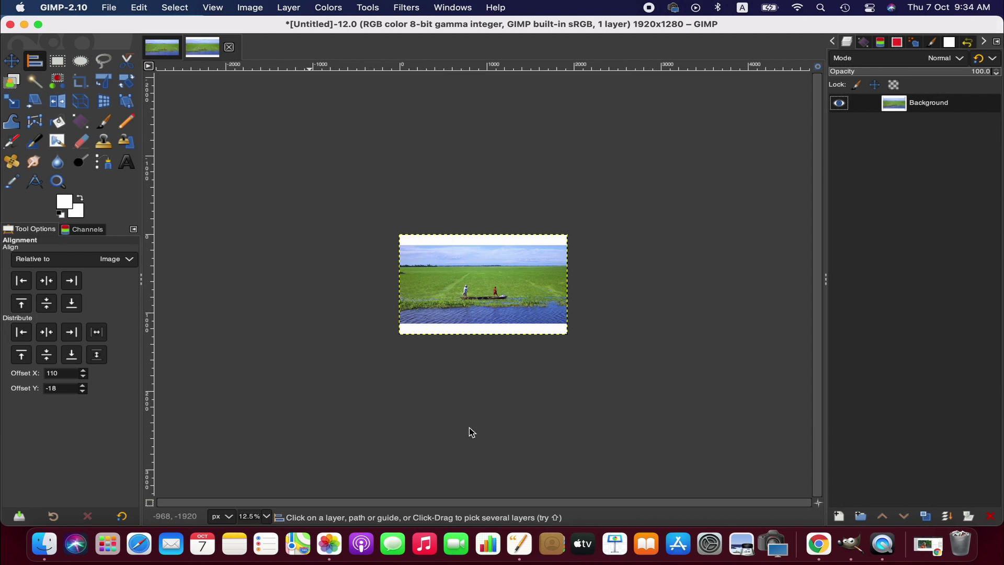
pyautogui.click(266, 516)
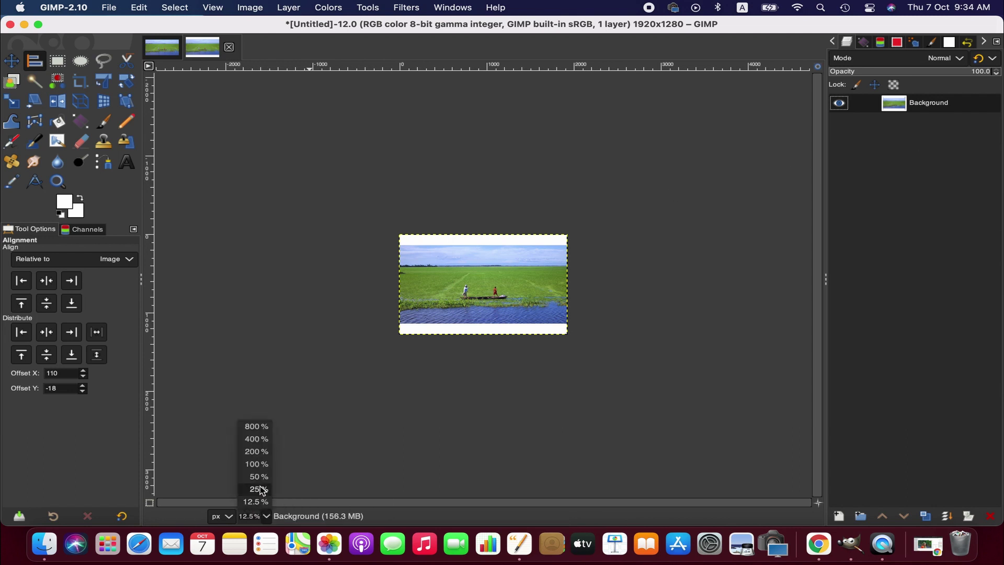
pyautogui.click(262, 490)
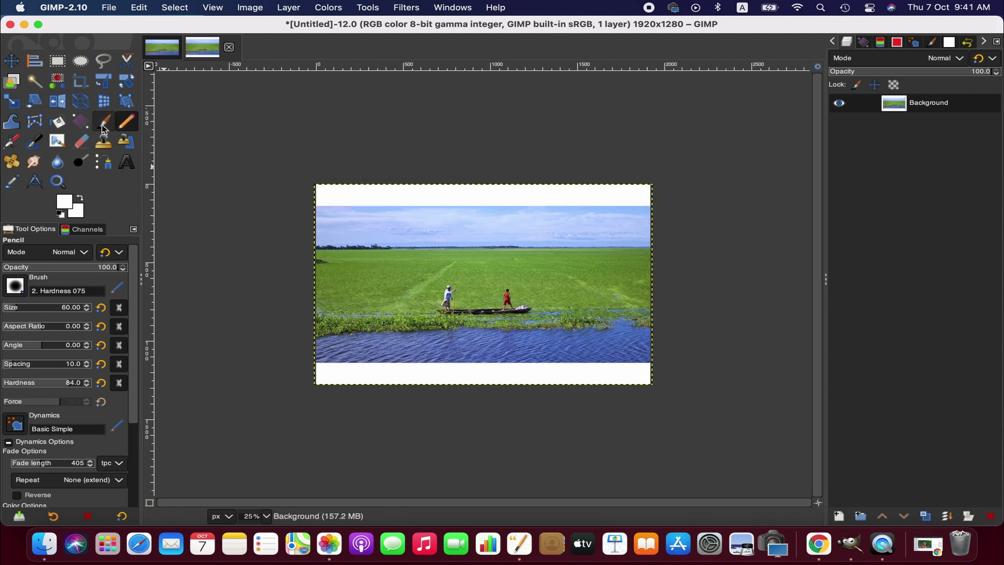
# - Activate the Perspective Clone tool in Modify Perspective mode and go through its brush and alignment options
pyautogui.click(126, 140)
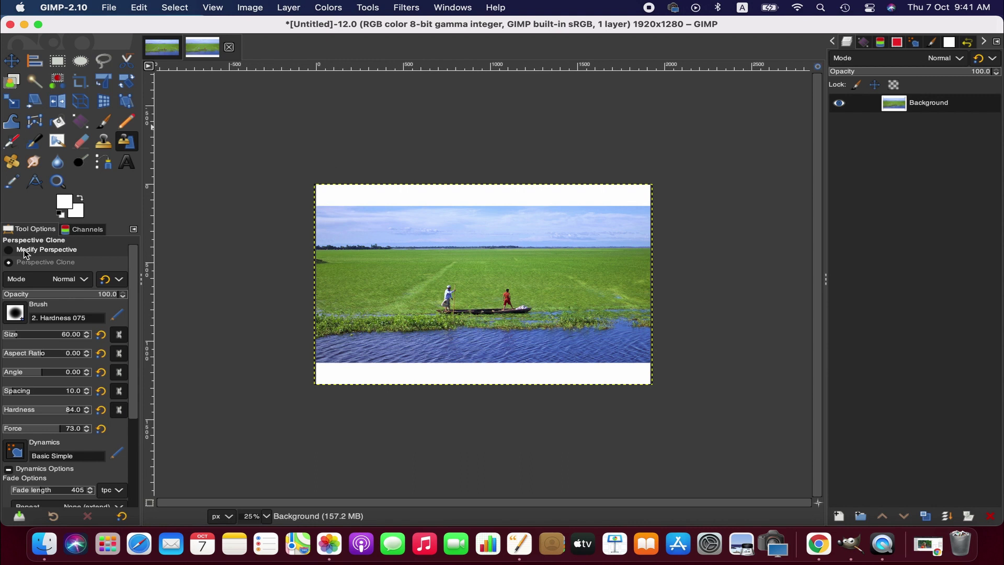
pyautogui.click(67, 252)
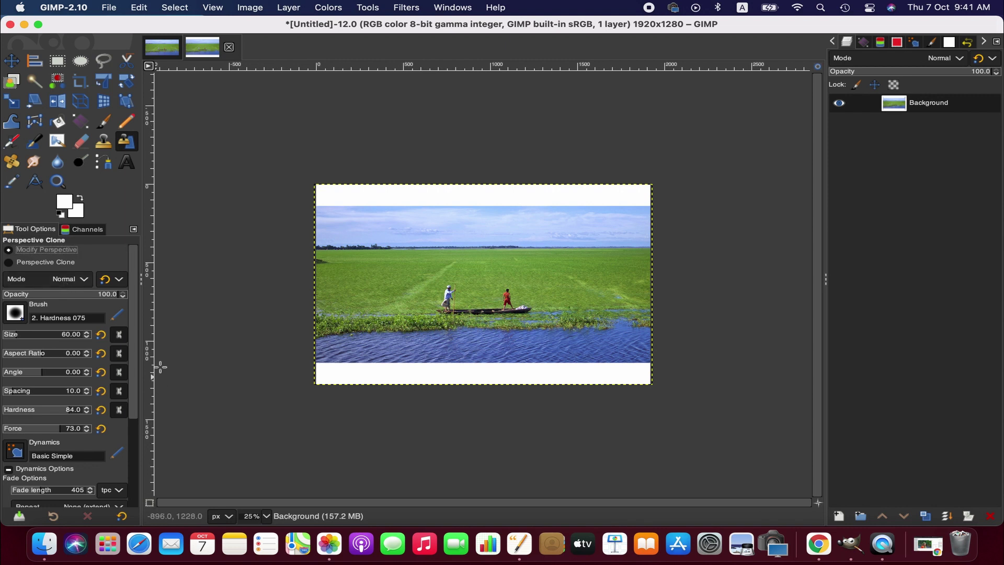
pyautogui.moveTo(134, 301); pyautogui.dragTo(135, 315)
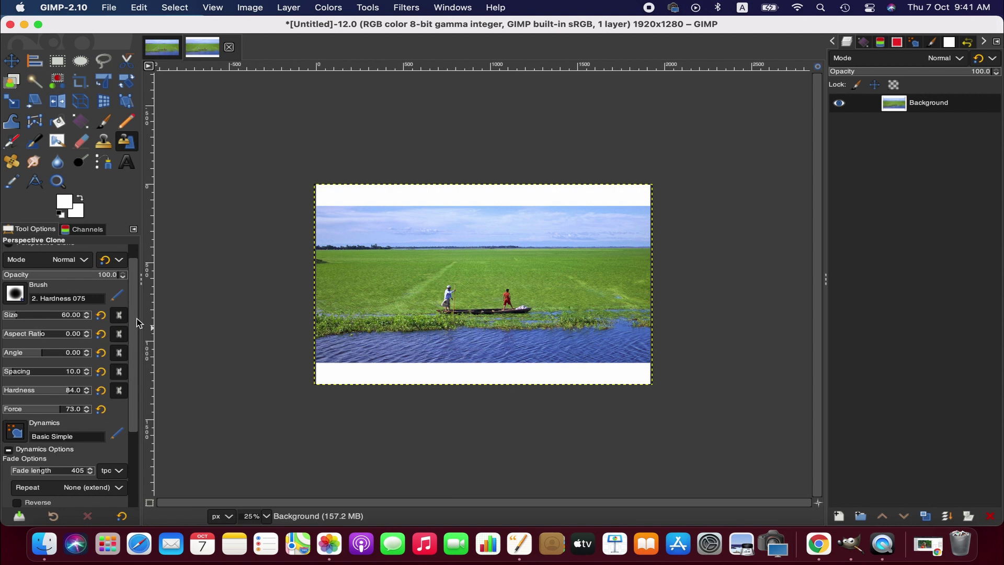
pyautogui.moveTo(139, 315); pyautogui.dragTo(134, 400)
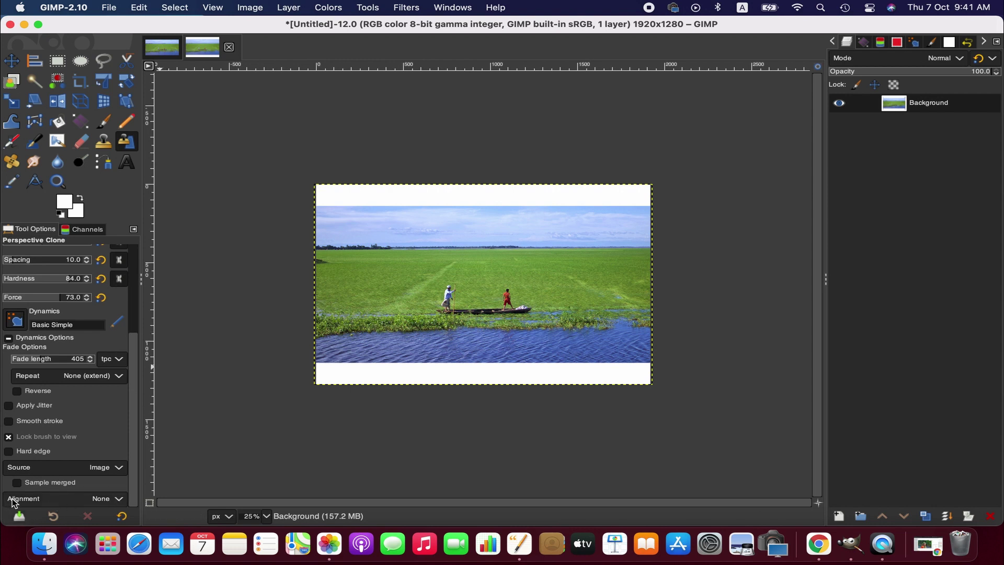
pyautogui.click(119, 500)
pyautogui.click(76, 518)
pyautogui.scroll(5, 135, 282)
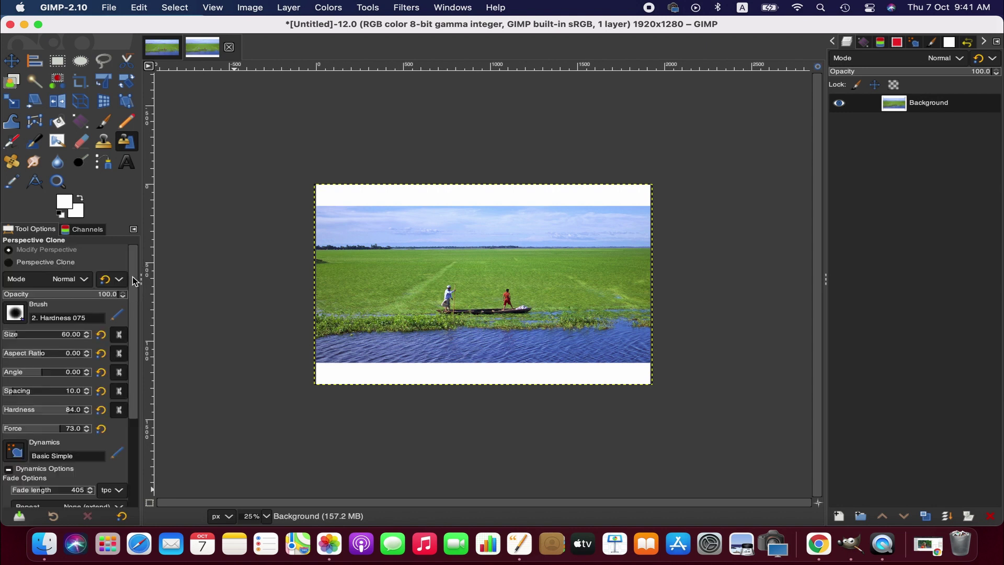
pyautogui.click(21, 313)
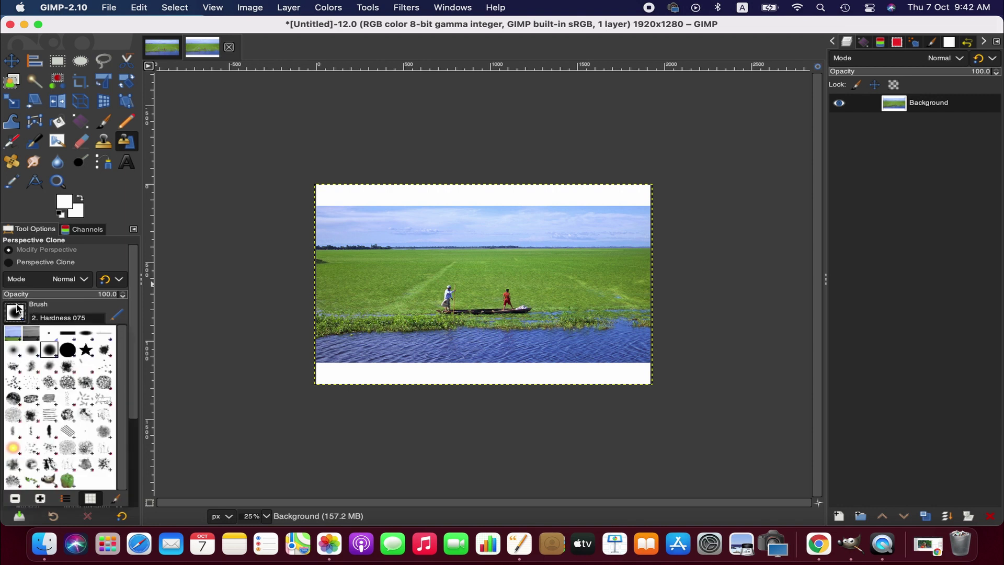
pyautogui.click(15, 312)
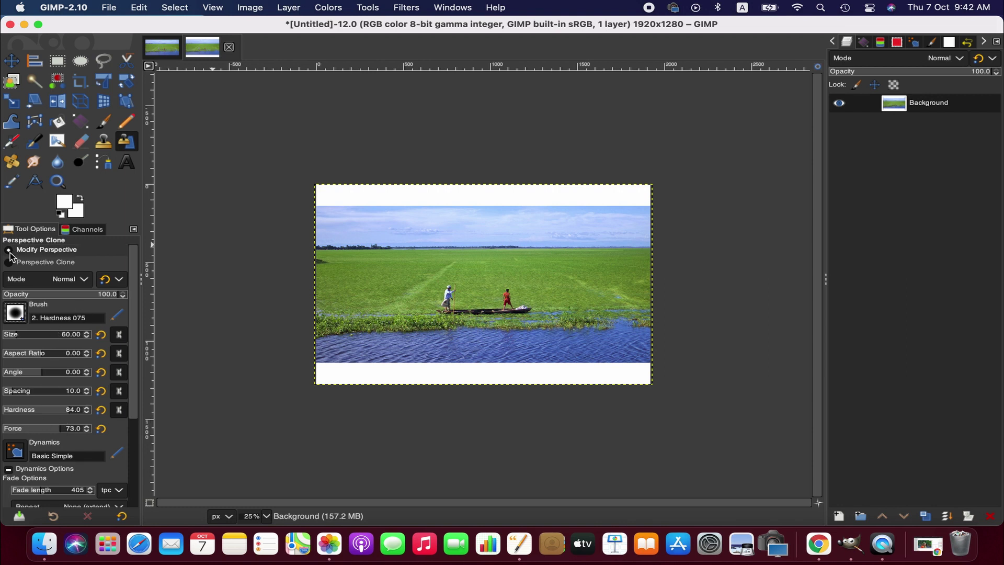
# - Fit the perspective frame around the blue water strip, extending it slightly past both side edges of the image
pyautogui.click(432, 271)
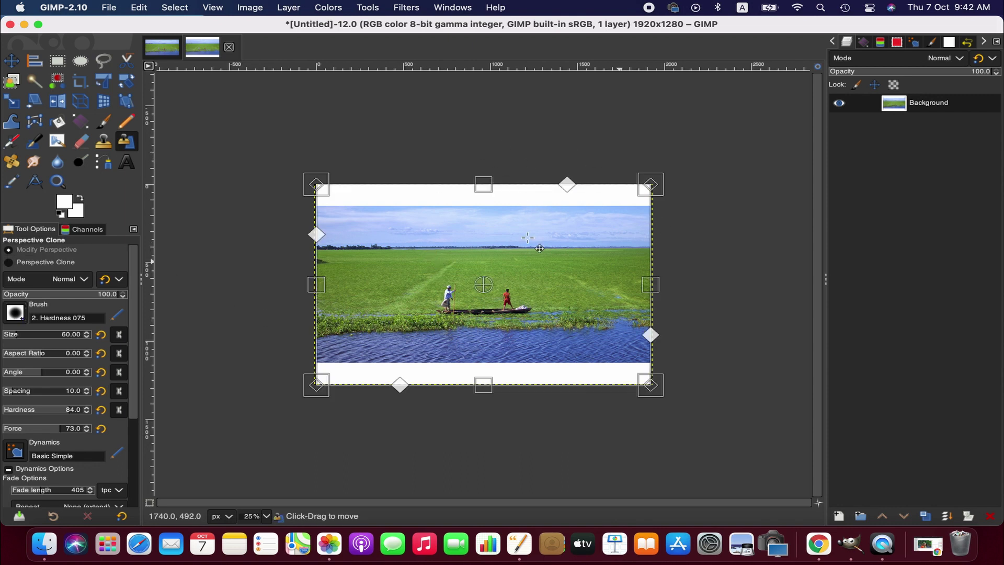
pyautogui.moveTo(482, 186); pyautogui.dragTo(475, 340)
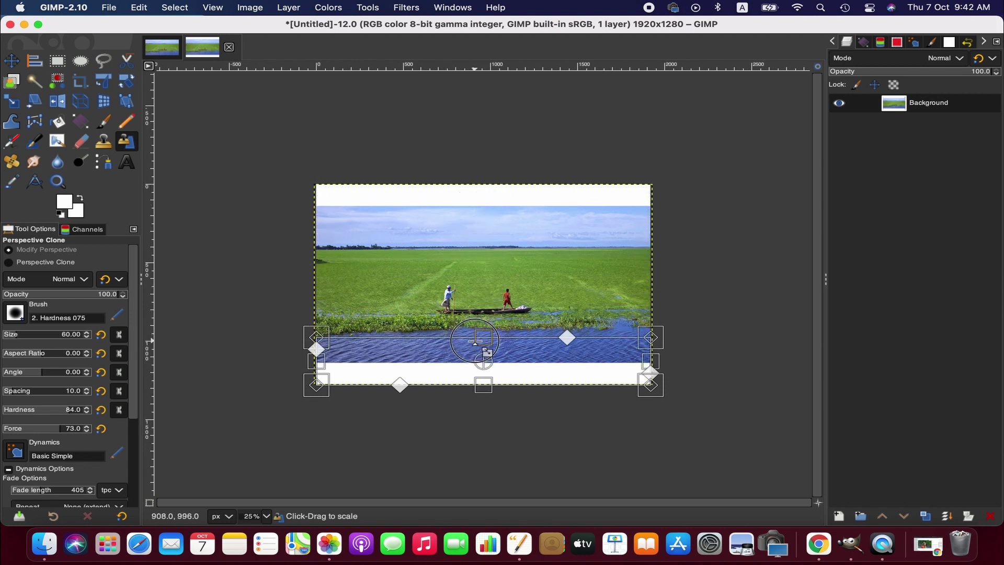
pyautogui.moveTo(483, 385); pyautogui.dragTo(482, 361)
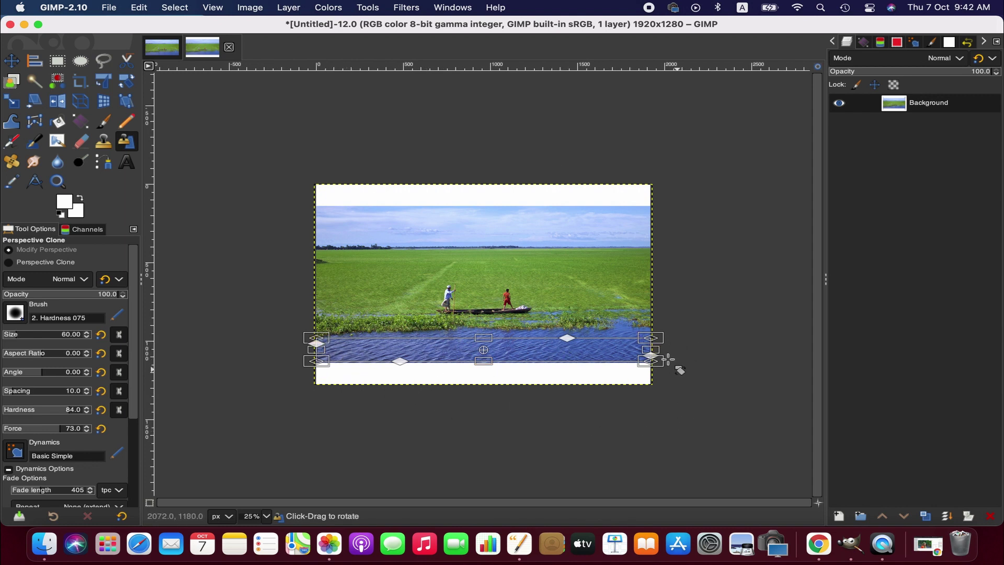
pyautogui.moveTo(651, 351); pyautogui.dragTo(654, 351)
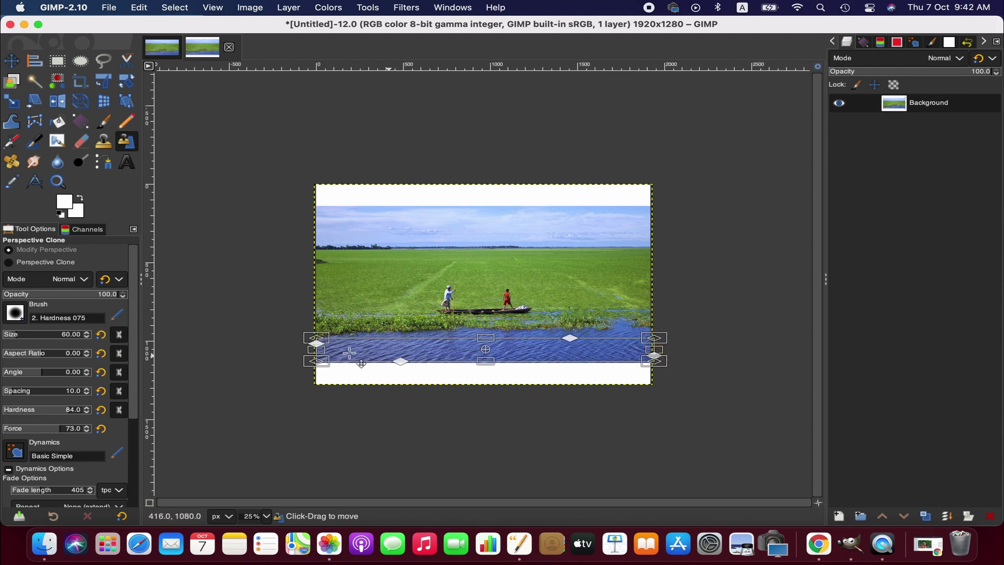
pyautogui.moveTo(317, 350); pyautogui.dragTo(311, 349)
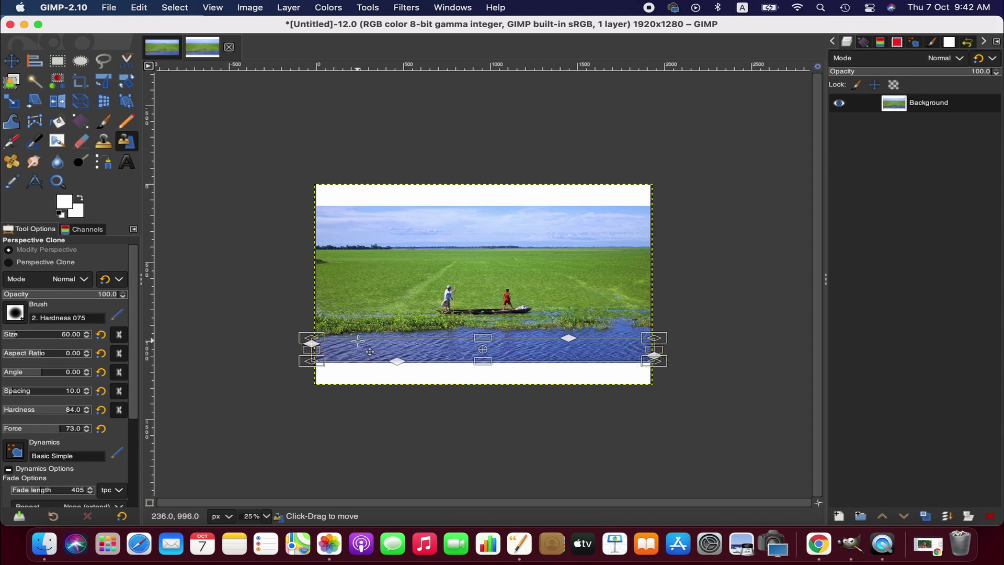
pyautogui.moveTo(471, 341); pyautogui.dragTo(471, 343)
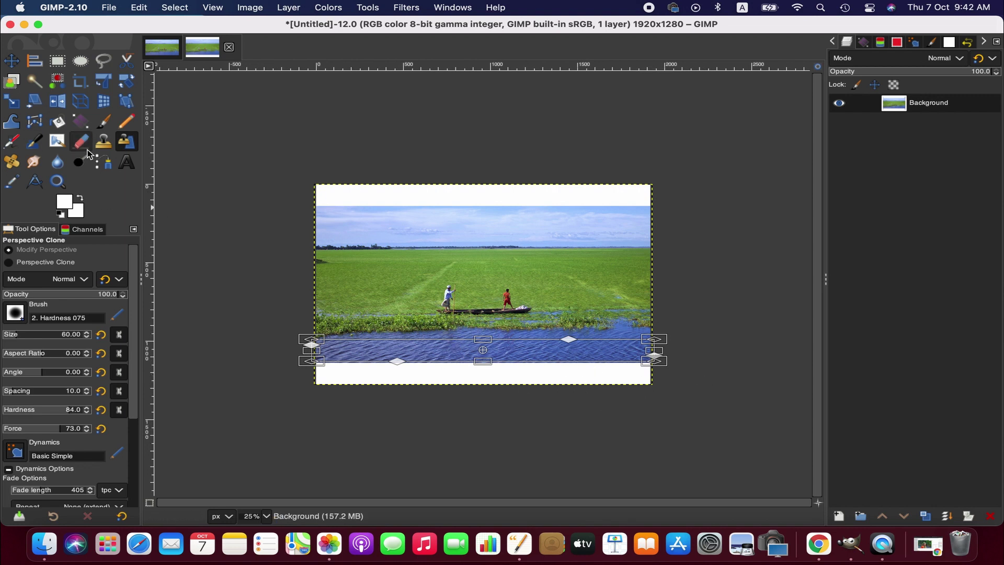
# - In Perspective Clone mode, sample the water near the image's left edge and clone it across the white strip below the photo
pyautogui.click(21, 262)
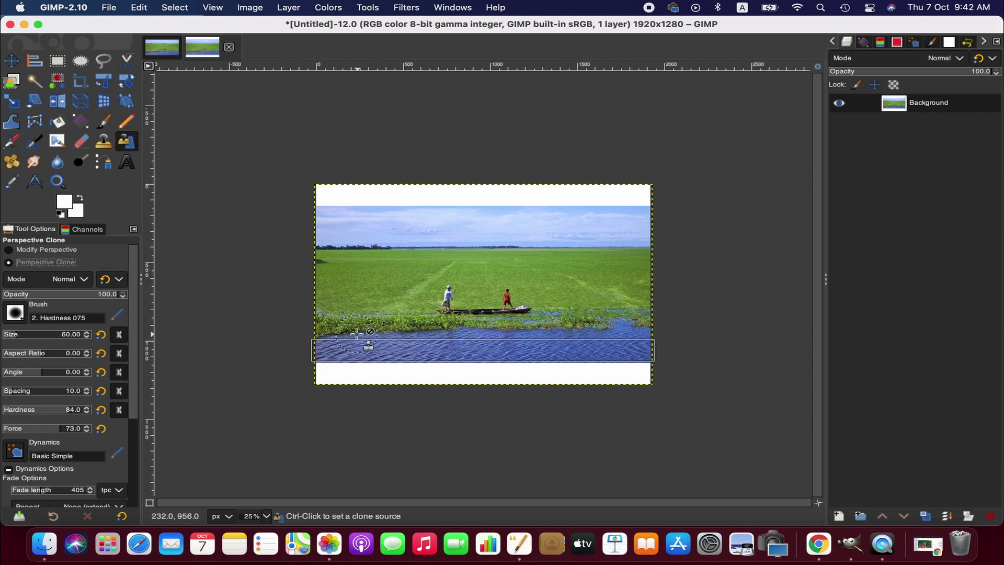
pyautogui.click(266, 516)
pyautogui.click(263, 484)
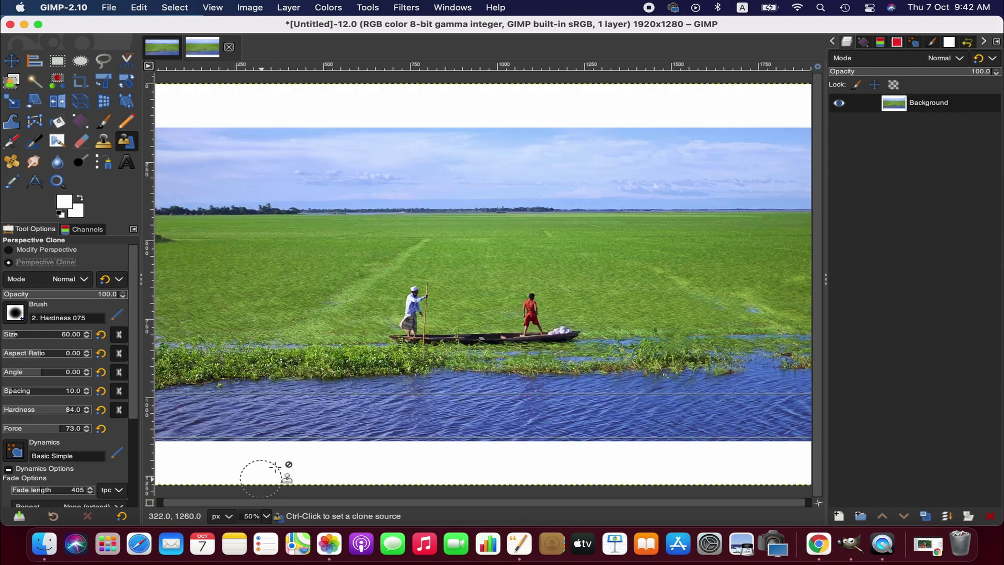
pyautogui.moveTo(491, 506); pyautogui.dragTo(199, 503)
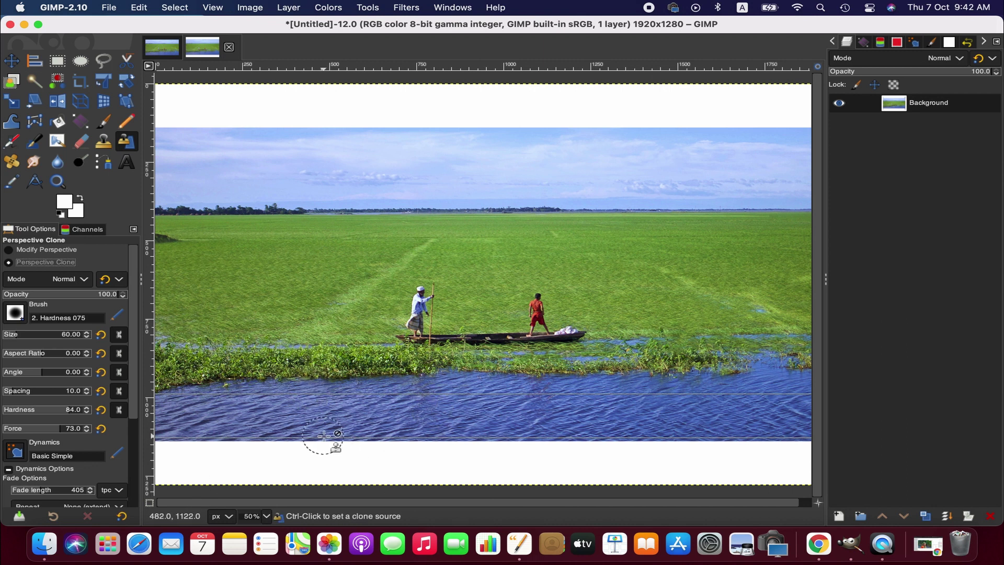
pyautogui.keyDown('ctrl'); pyautogui.click(177, 416); pyautogui.keyUp('ctrl')
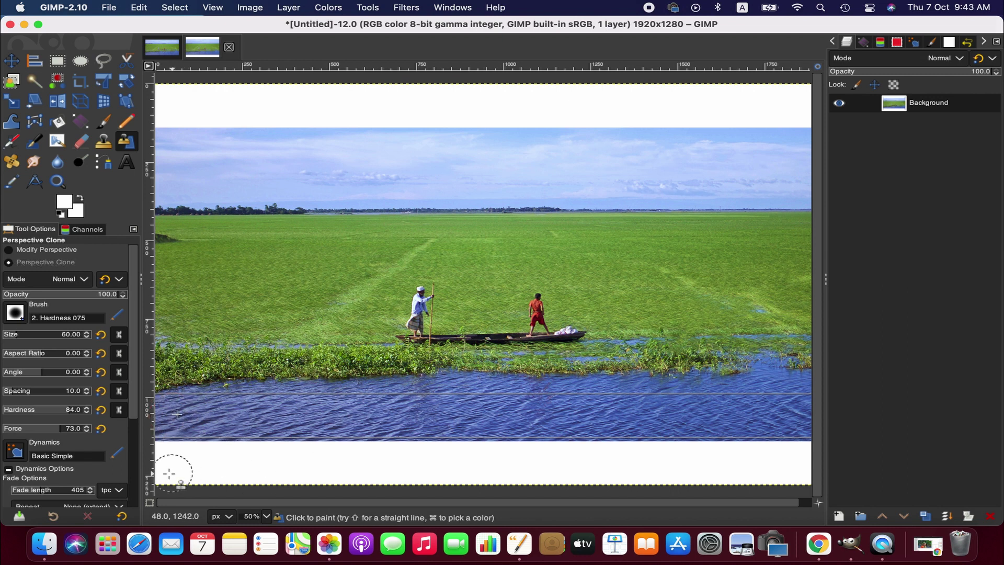
pyautogui.click(157, 454)
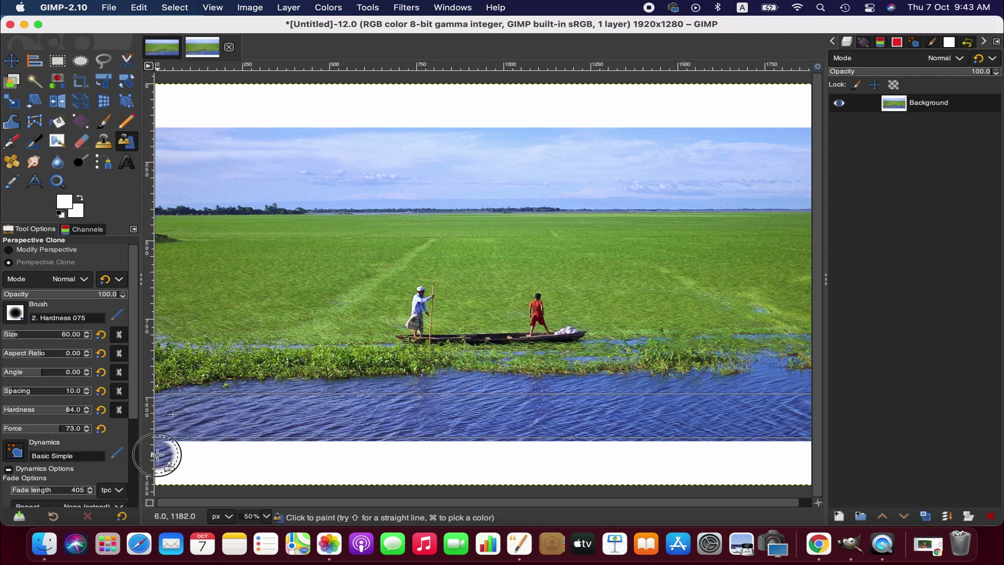
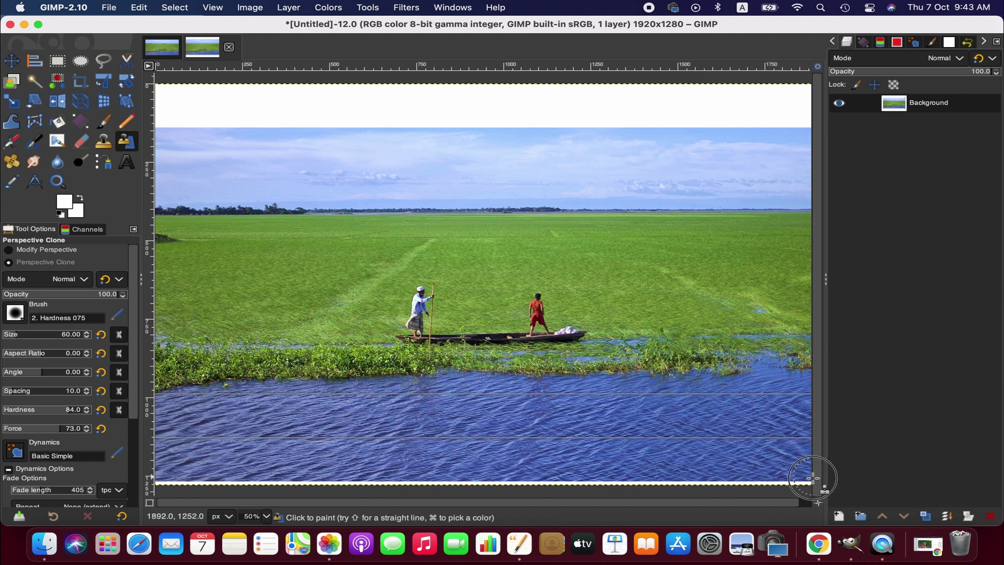
# - Resample the water near the image's right edge and clone it over the remaining white at that edge and along the image's lower border
pyautogui.hscroll(2, 748, 505)
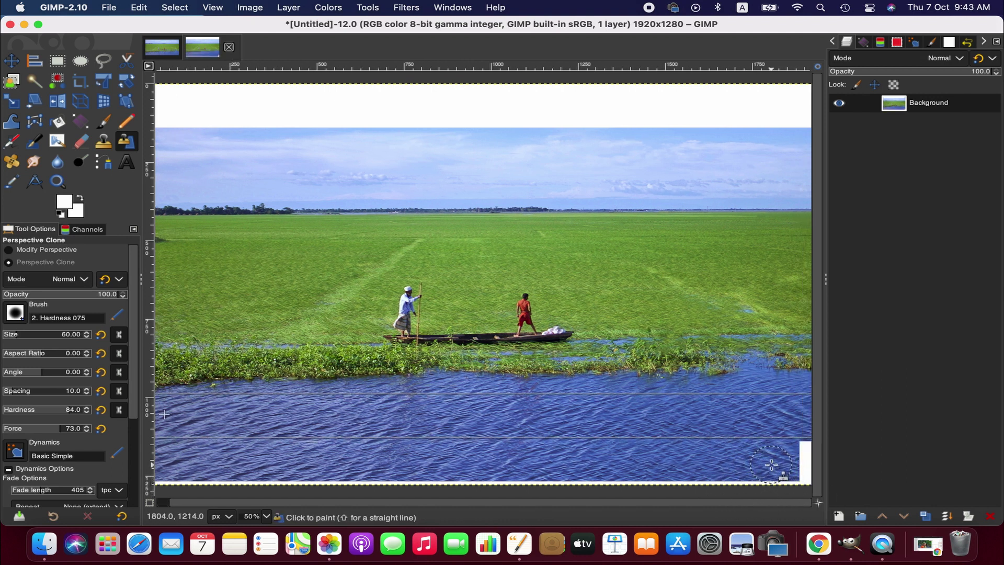
pyautogui.keyDown('super'); pyautogui.click(798, 413); pyautogui.keyUp('super')
pyautogui.moveTo(809, 444)
pyautogui.mouseDown()
pyautogui.moveTo(810, 476)
pyautogui.moveTo(794, 484)
pyautogui.moveTo(590, 478)
pyautogui.mouseUp()
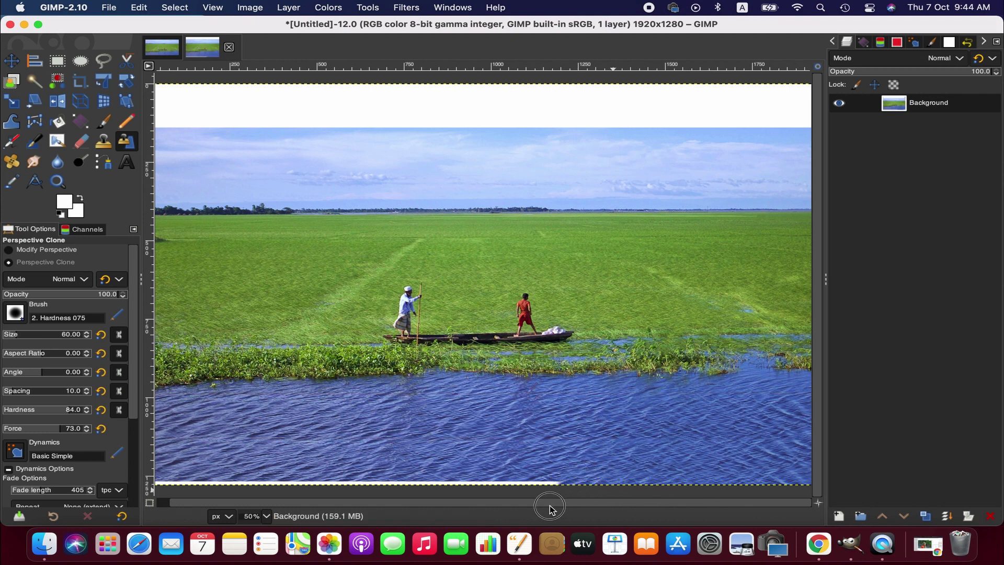
pyautogui.hscroll(-2, 550, 505)
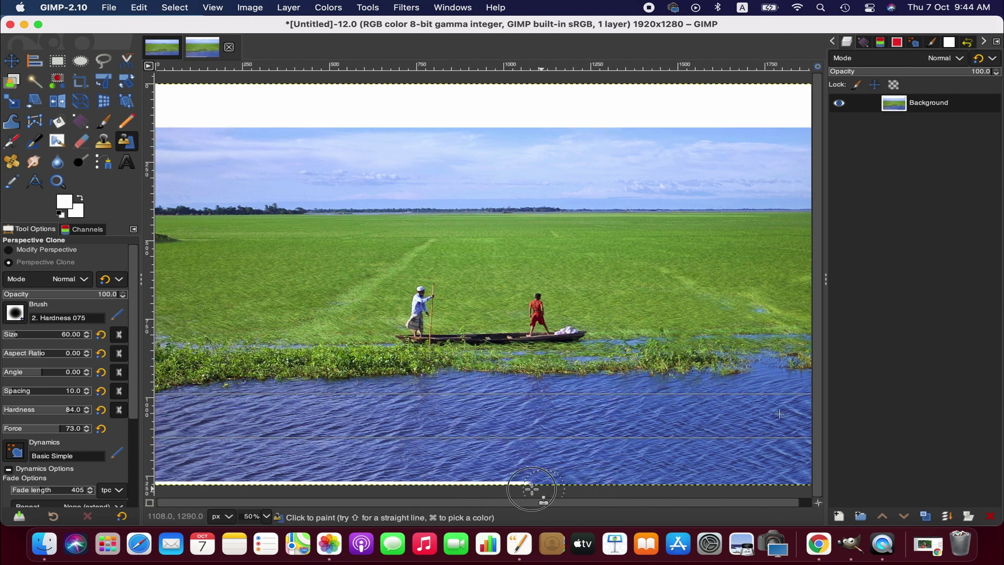
pyautogui.moveTo(531, 489); pyautogui.dragTo(172, 484)
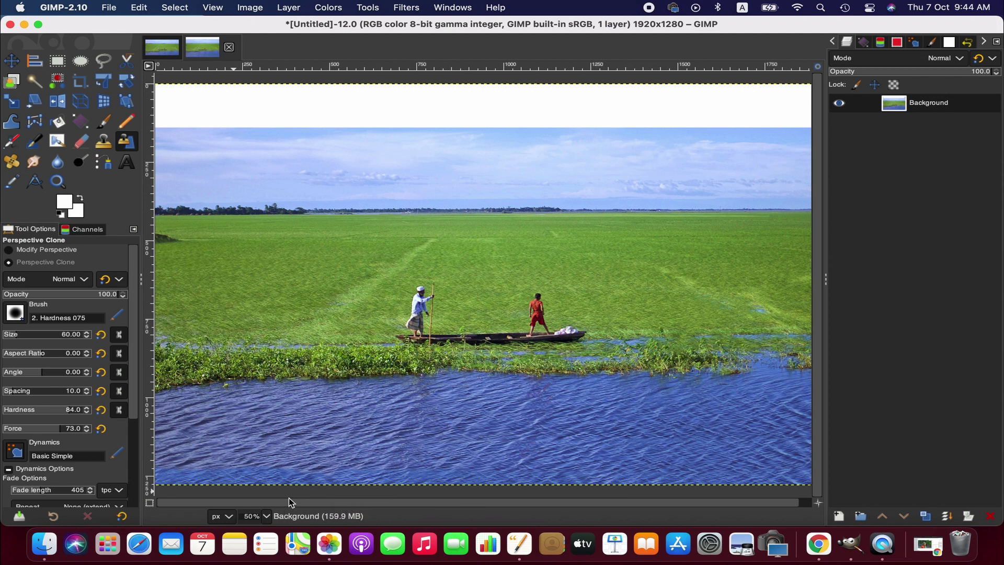
# - Return to Modify Perspective mode and refit the perspective frame around the sky strip just below the upper white area
pyautogui.click(266, 515)
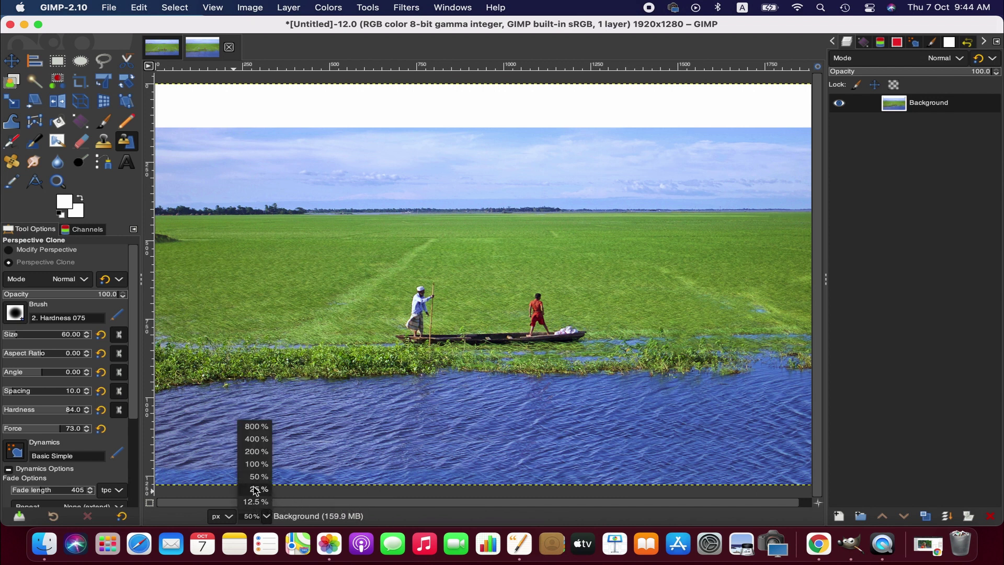
pyautogui.click(256, 496)
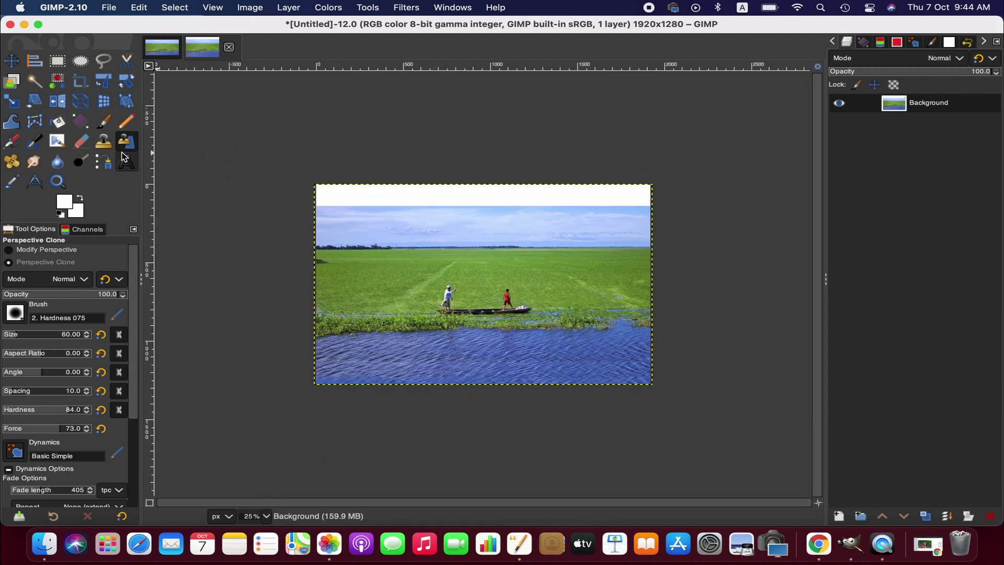
pyautogui.click(949, 107)
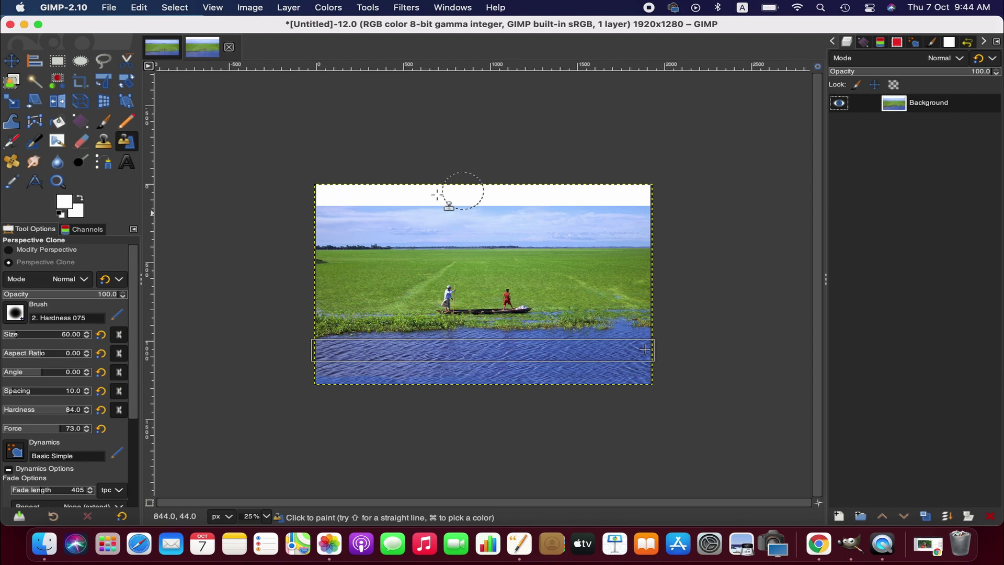
pyautogui.click(62, 251)
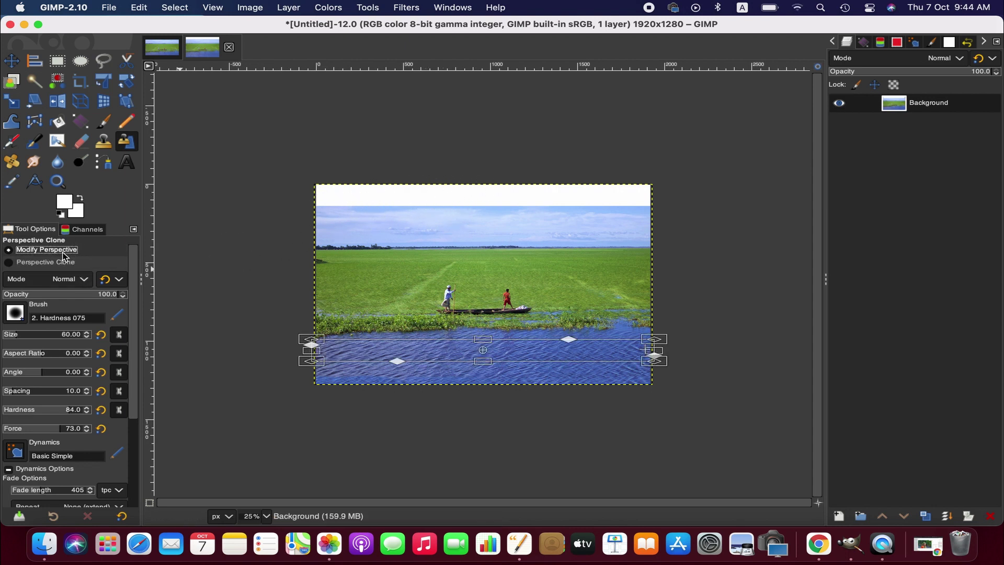
pyautogui.moveTo(486, 339); pyautogui.dragTo(508, 209)
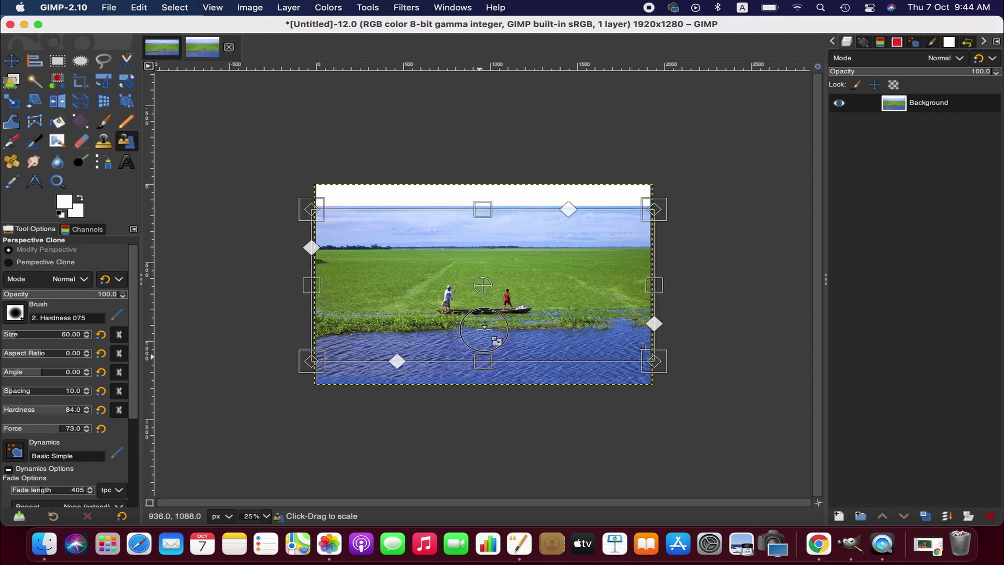
pyautogui.moveTo(483, 356); pyautogui.dragTo(480, 204)
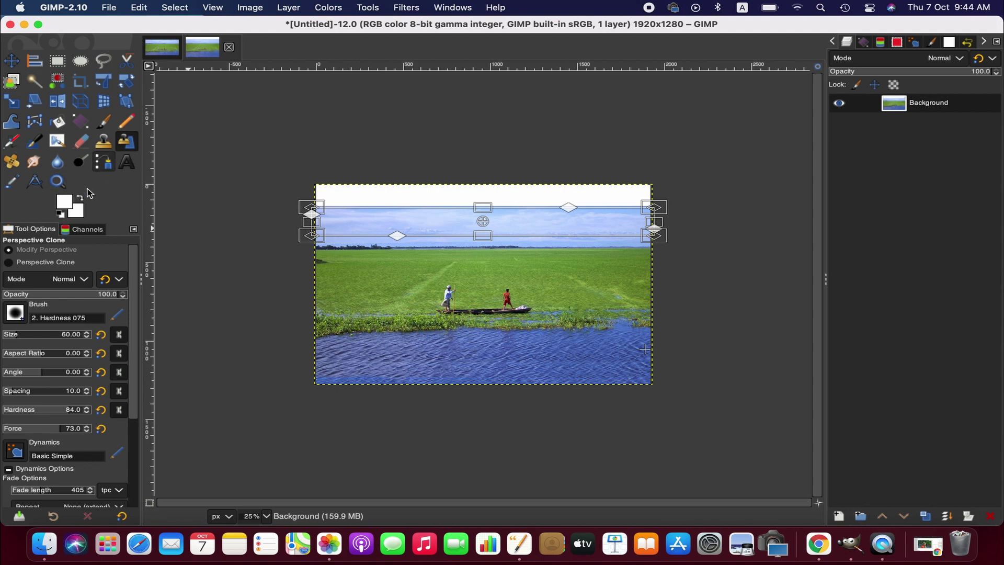
# - In Perspective Clone mode with brush size 38, sample the sky near its left edge and clone it over the white strip above
pyautogui.click(37, 263)
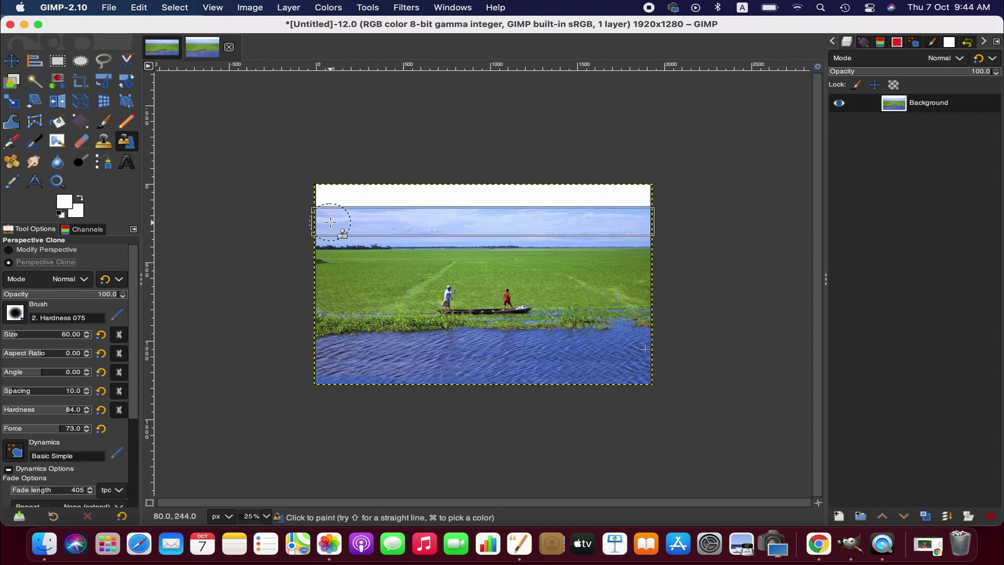
pyautogui.click(13, 332)
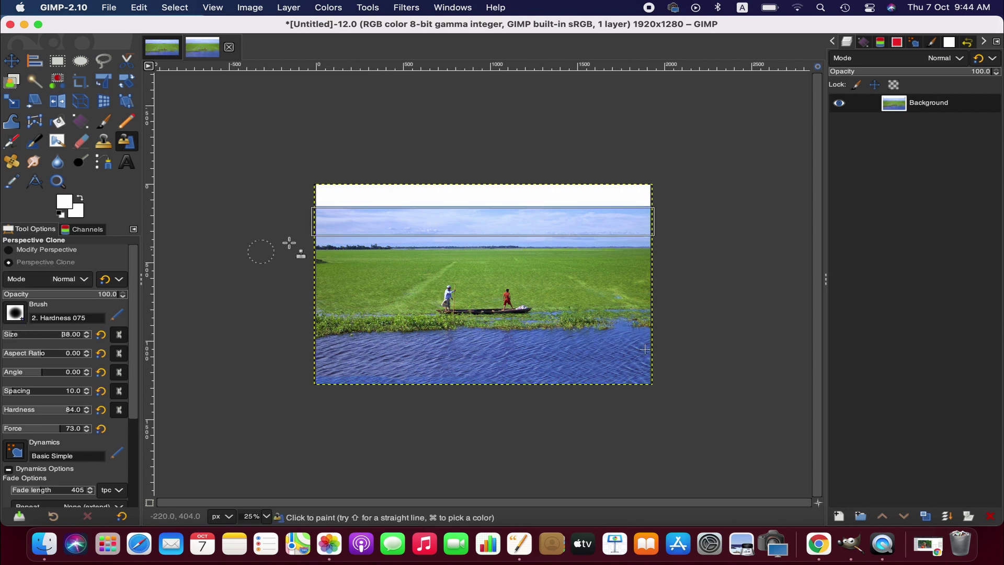
pyautogui.keyDown('super'); pyautogui.click(324, 221); pyautogui.keyUp('super')
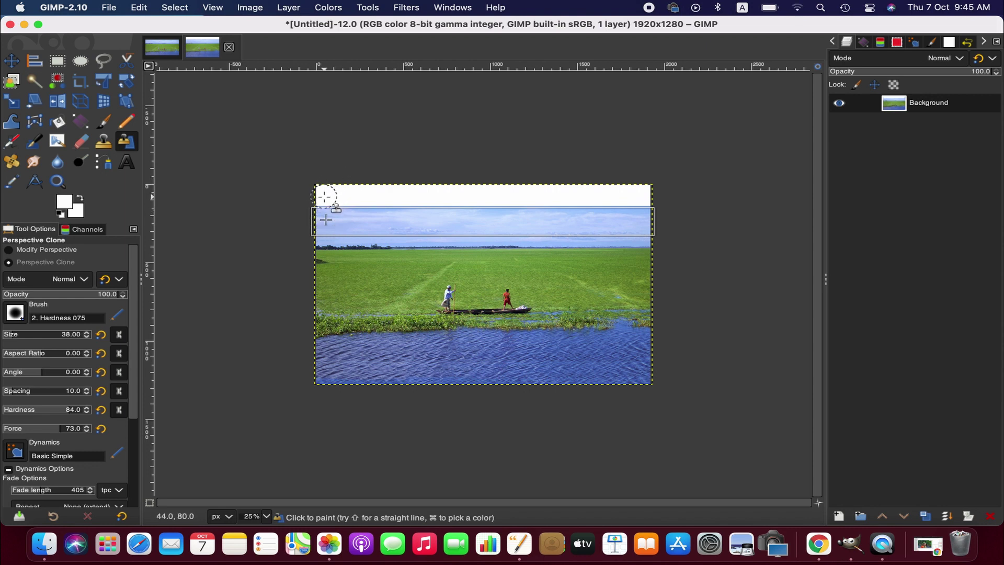
pyautogui.moveTo(323, 197); pyautogui.dragTo(639, 193)
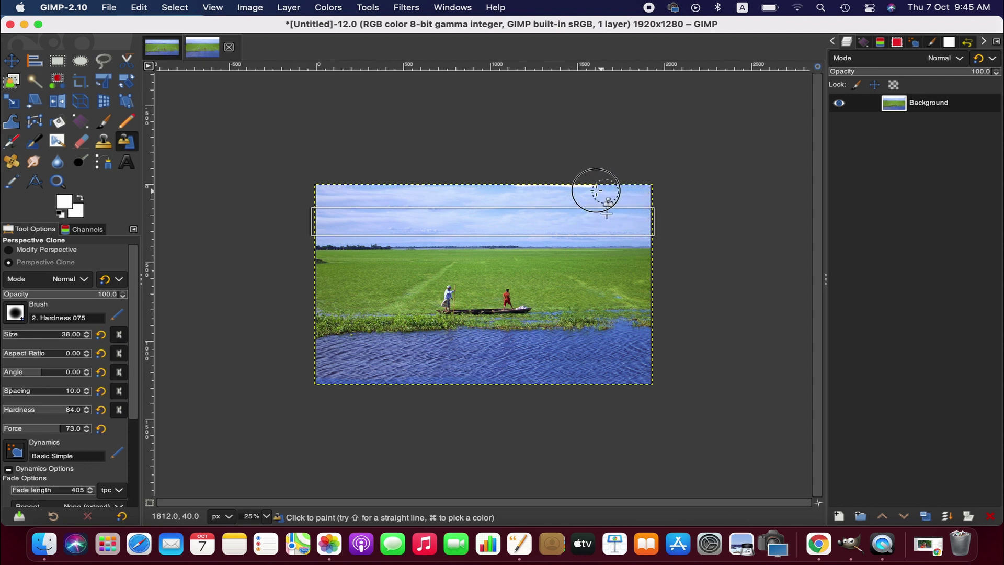
pyautogui.moveTo(533, 188); pyautogui.dragTo(505, 202)
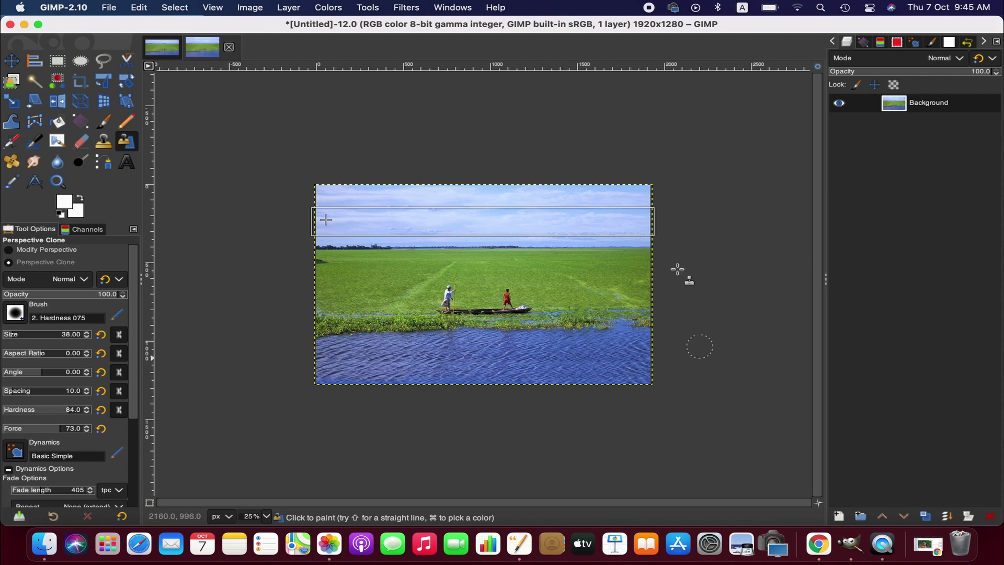
pyautogui.click(264, 516)
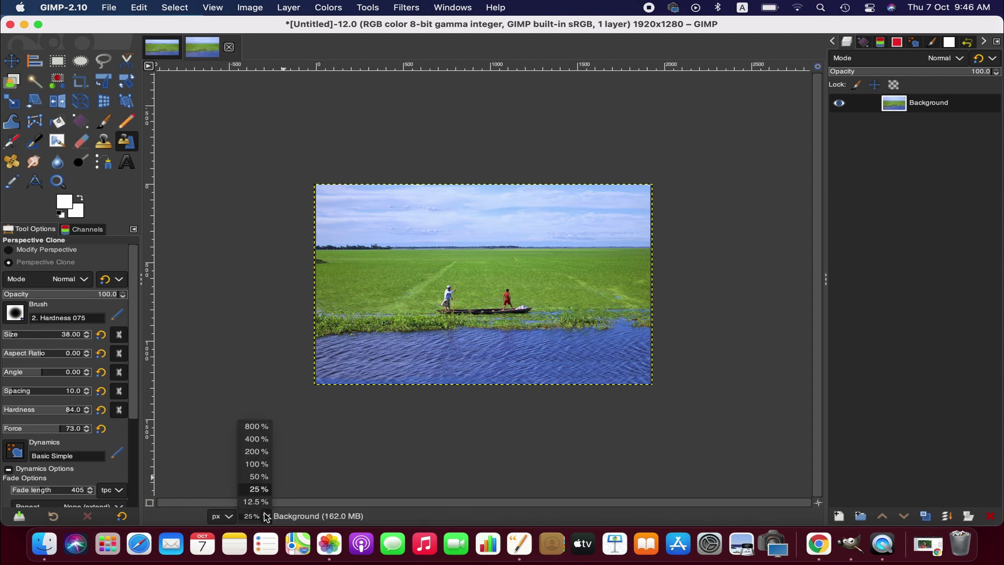
pyautogui.click(259, 491)
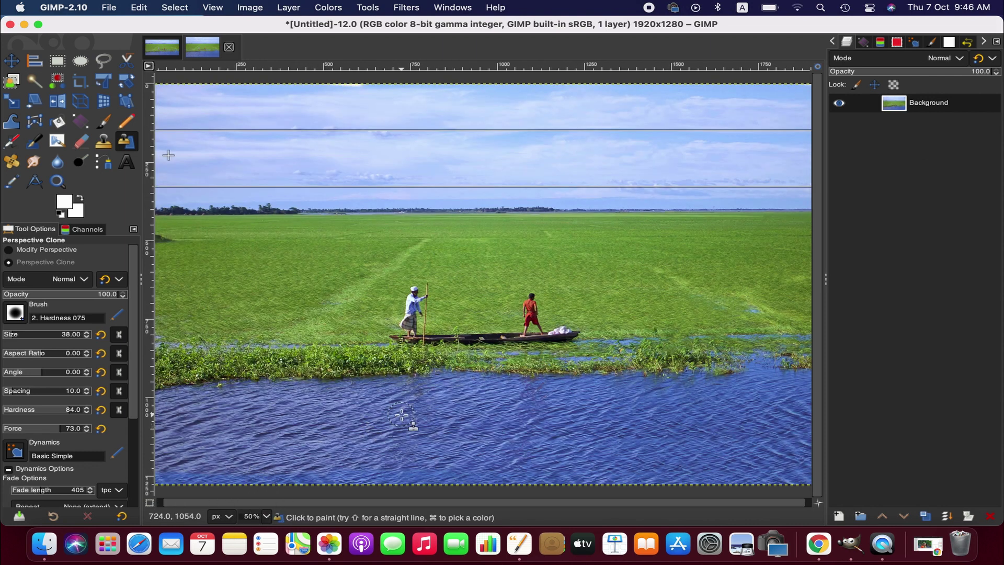
pyautogui.click(266, 517)
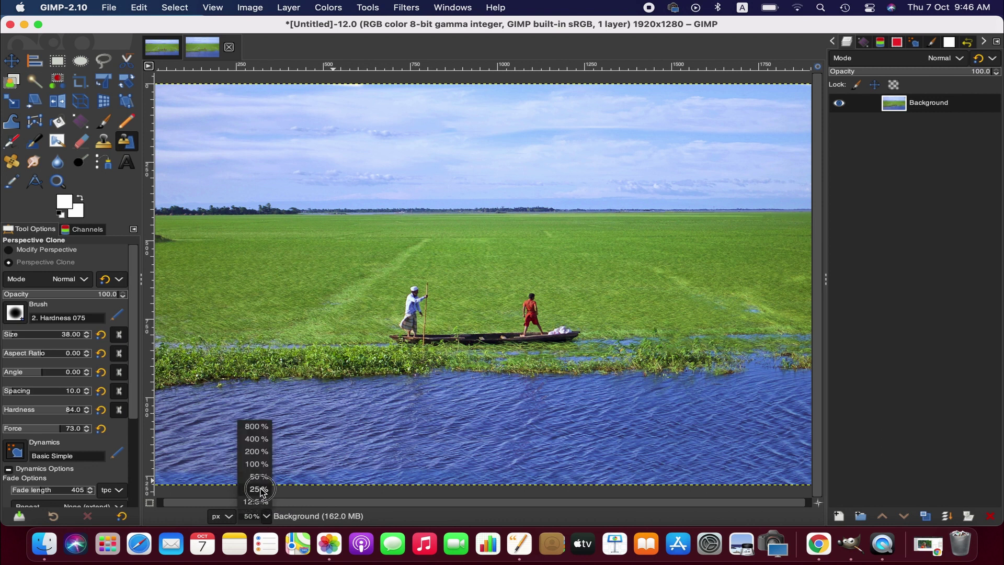
pyautogui.click(255, 492)
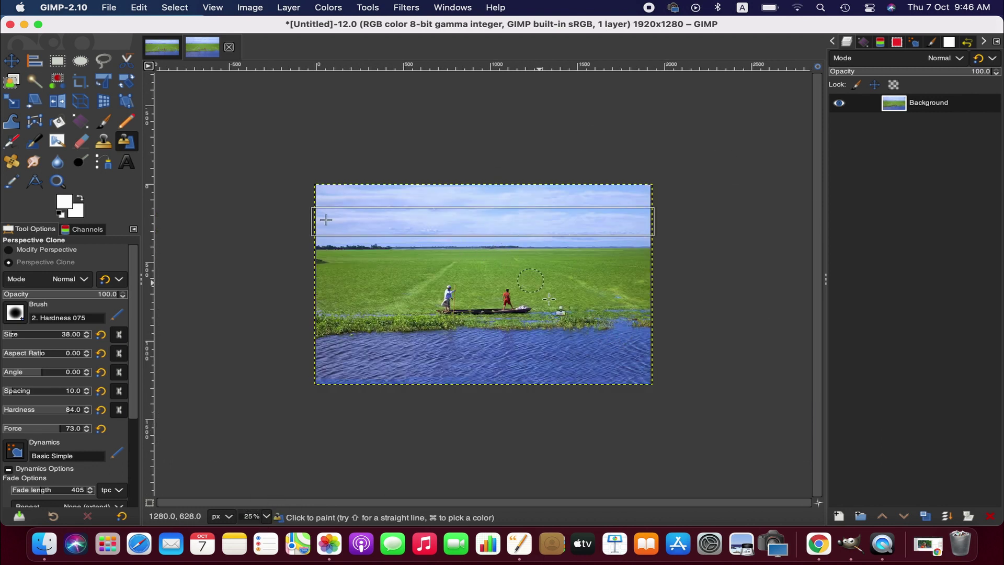
pyautogui.click(926, 107)
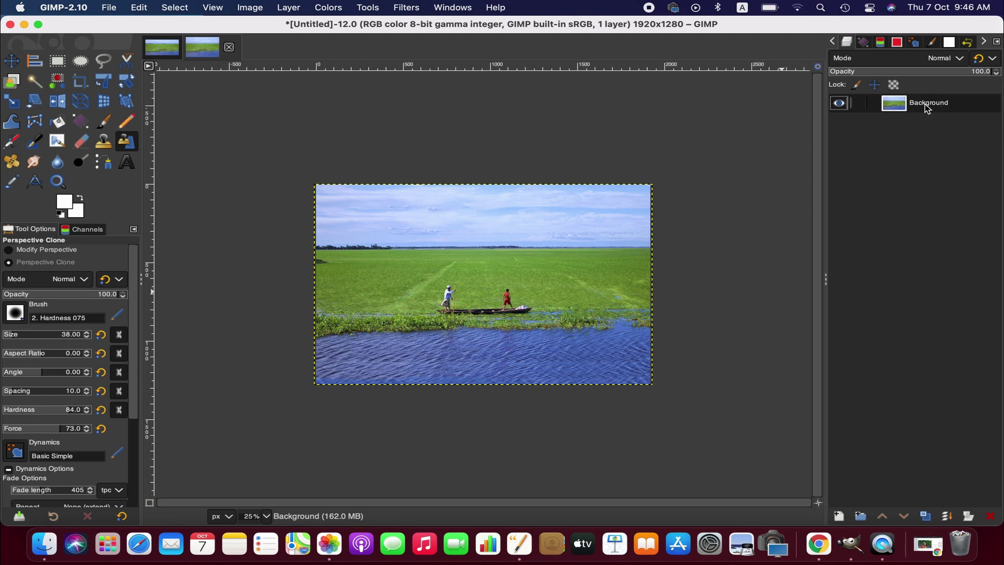